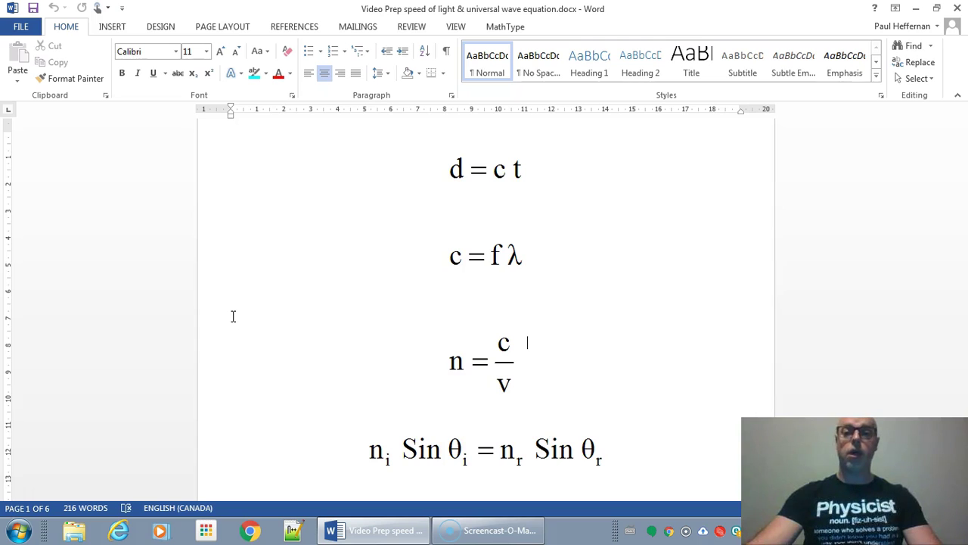
- Scroll past the formula list to Example 1, the 3623 km Las Vegas–Toronto fibre-optic problem
{"action": "scroll", "coordinate": [233, 317], "scroll_direction": "down", "scroll_amount": 5}
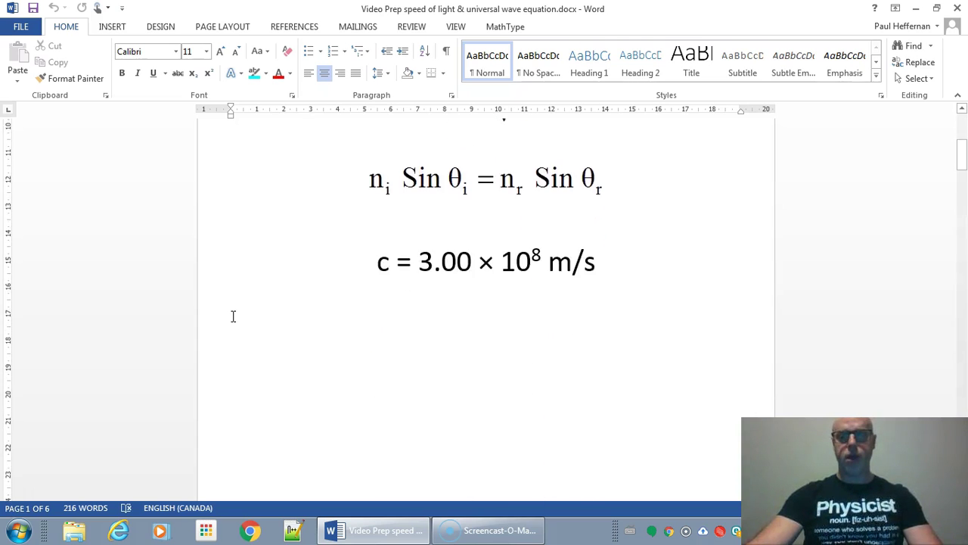
{"action": "scroll", "coordinate": [233, 316], "scroll_direction": "up", "scroll_amount": 2}
{"action": "scroll", "coordinate": [233, 316], "scroll_direction": "up", "scroll_amount": 6}
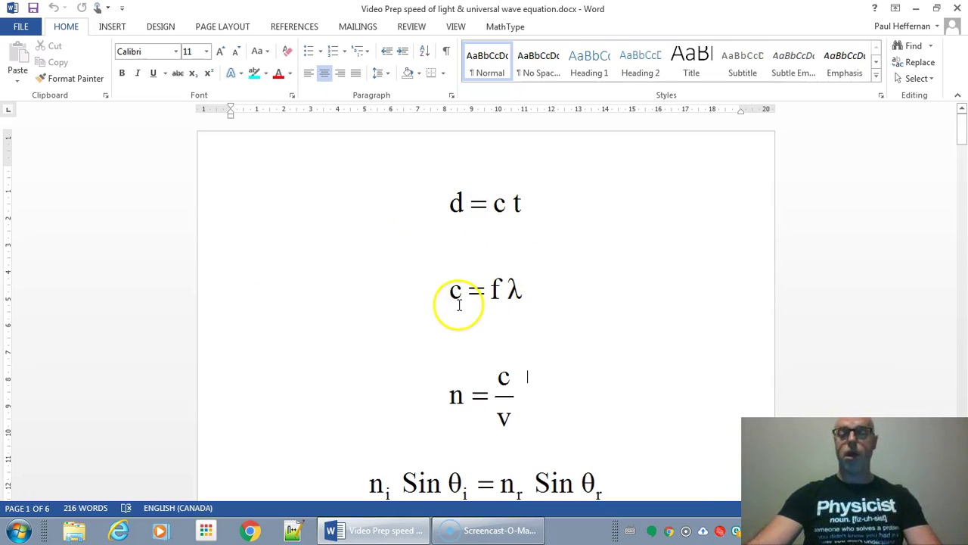
{"action": "scroll", "coordinate": [416, 306], "scroll_direction": "down", "scroll_amount": 3}
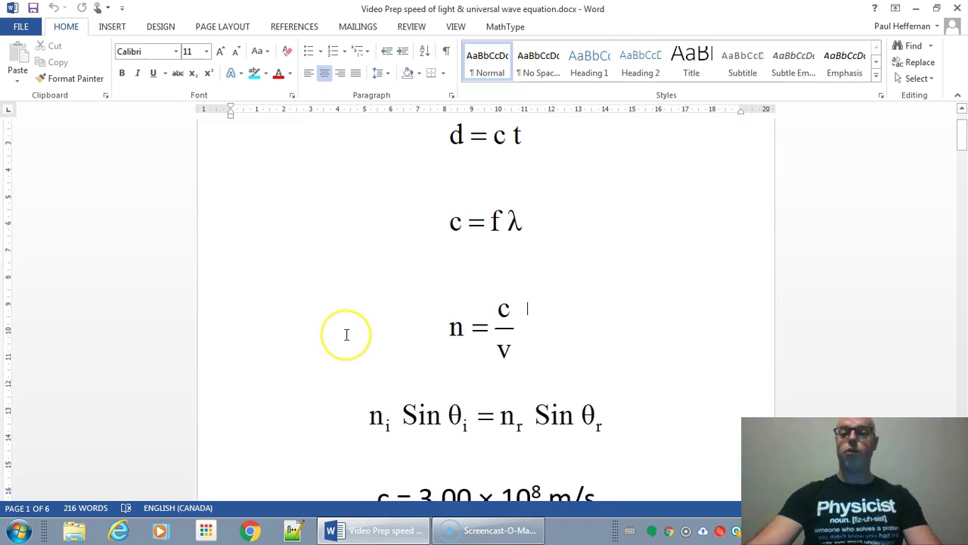
{"action": "scroll", "coordinate": [346, 335], "scroll_direction": "down", "scroll_amount": 4}
{"action": "scroll", "coordinate": [347, 335], "scroll_direction": "down", "scroll_amount": 3}
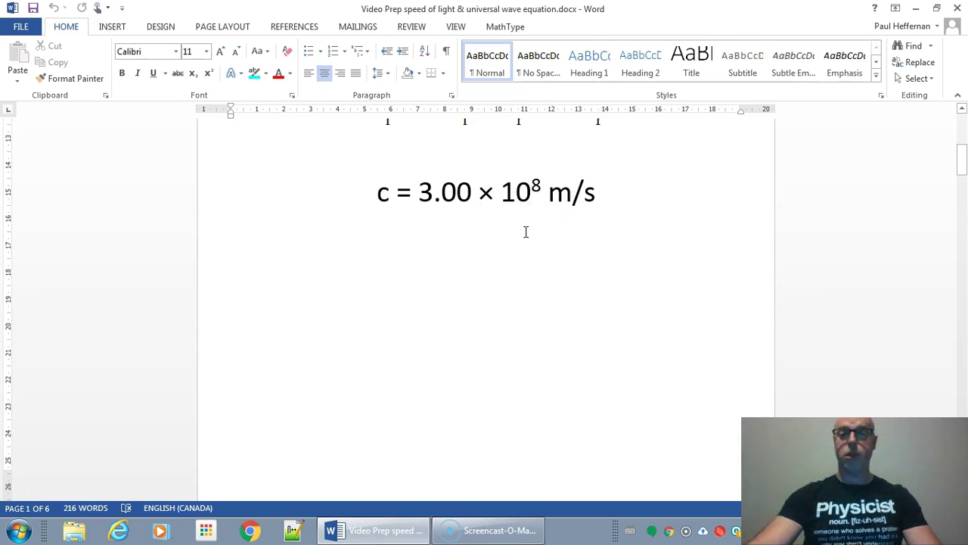
{"action": "scroll", "coordinate": [480, 274], "scroll_direction": "down", "scroll_amount": 10}
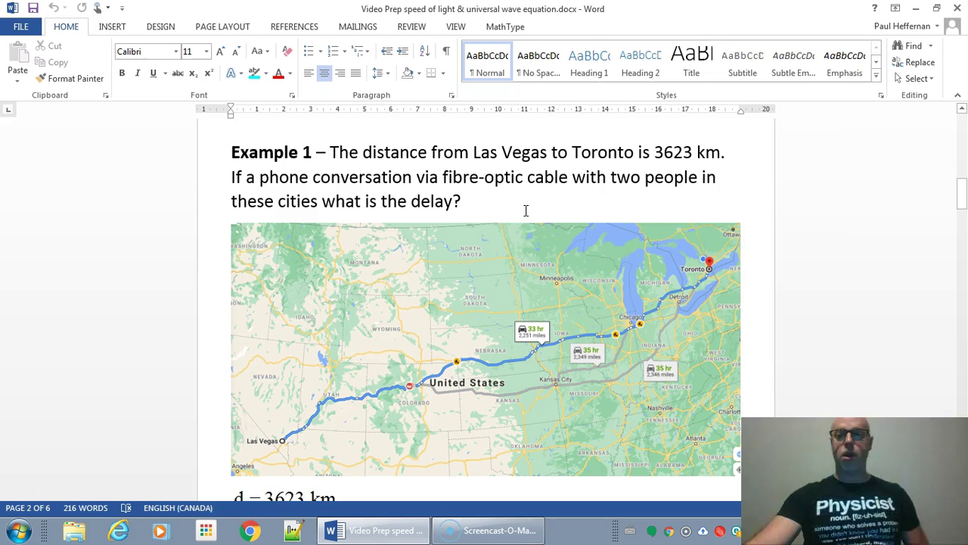
- Select the given-values equation below the map: d = 3623 km, c = 3 × 10^8 m/s, d = c t
{"action": "left_click", "coordinate": [536, 206]}
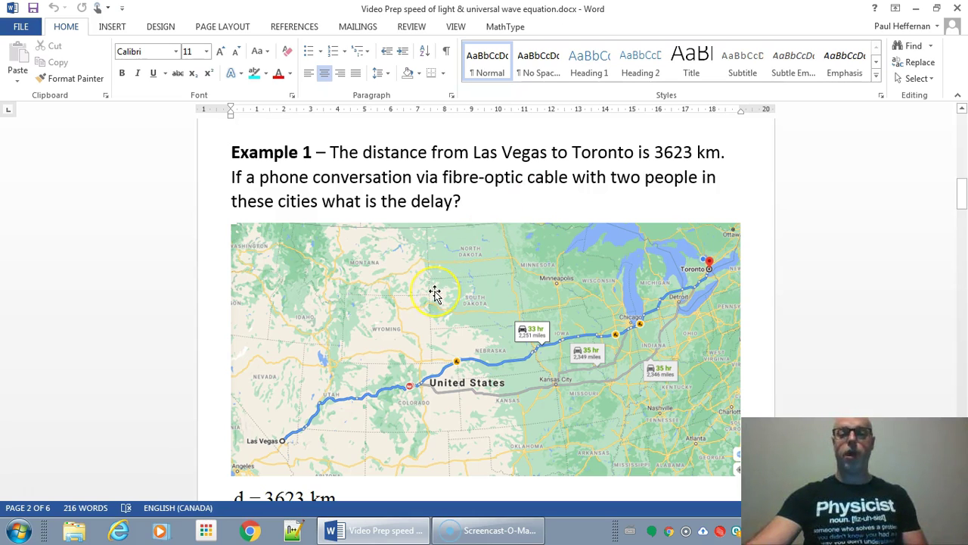
{"action": "scroll", "coordinate": [434, 294], "scroll_direction": "down", "scroll_amount": 3}
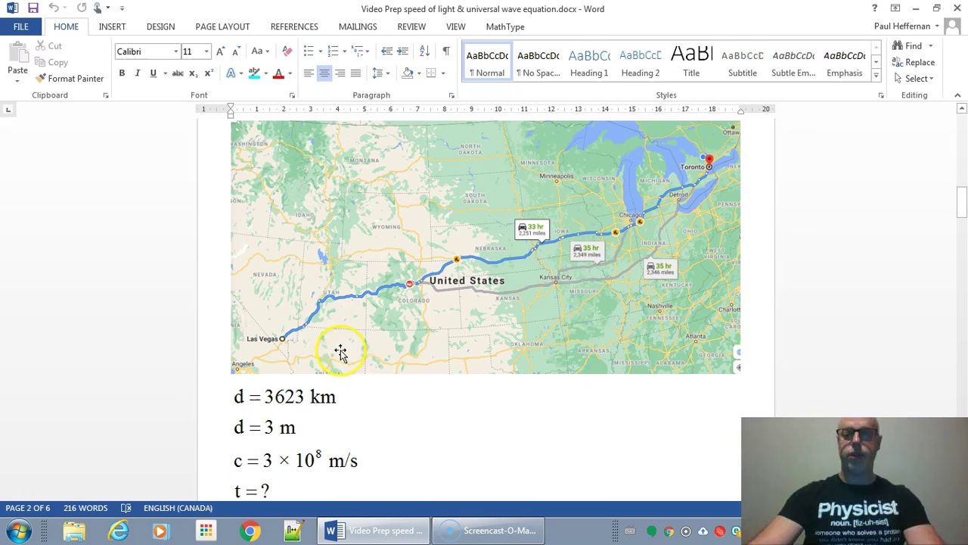
{"action": "scroll", "coordinate": [400, 361], "scroll_direction": "down", "scroll_amount": 5}
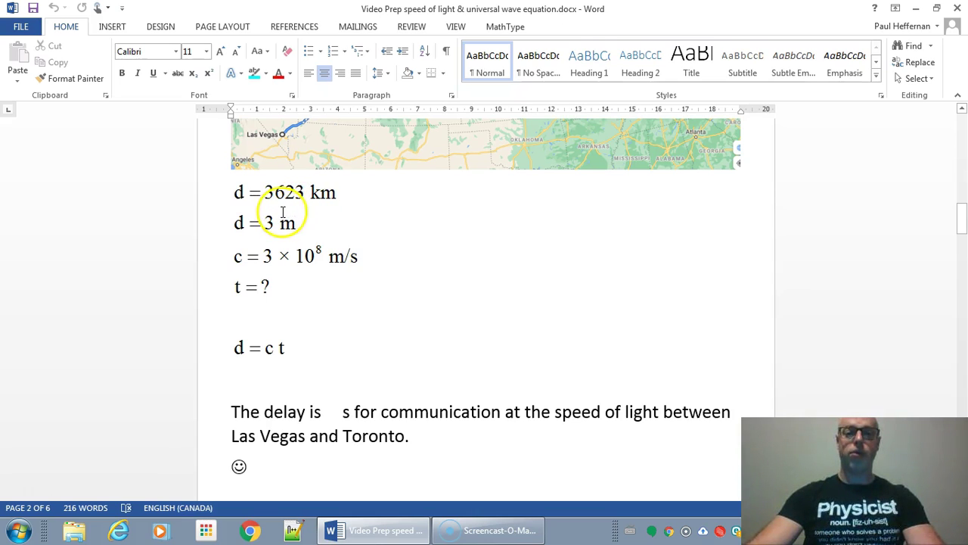
- Extend d = 3 m to d = 3623000 m, in Text style and spaced as 3 623 000
{"action": "left_click", "coordinate": [286, 217]}
{"action": "double_click", "coordinate": [286, 217]}
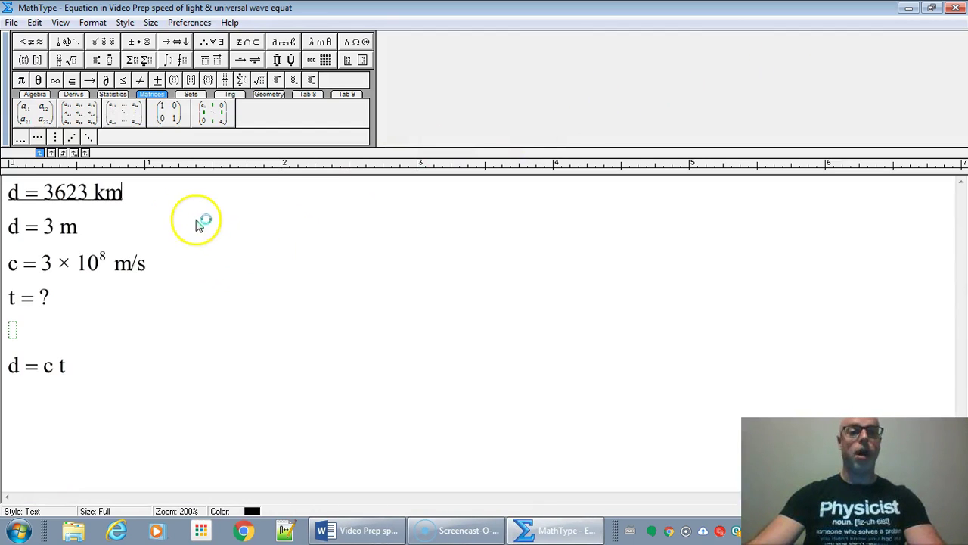
{"action": "left_click", "coordinate": [52, 227]}
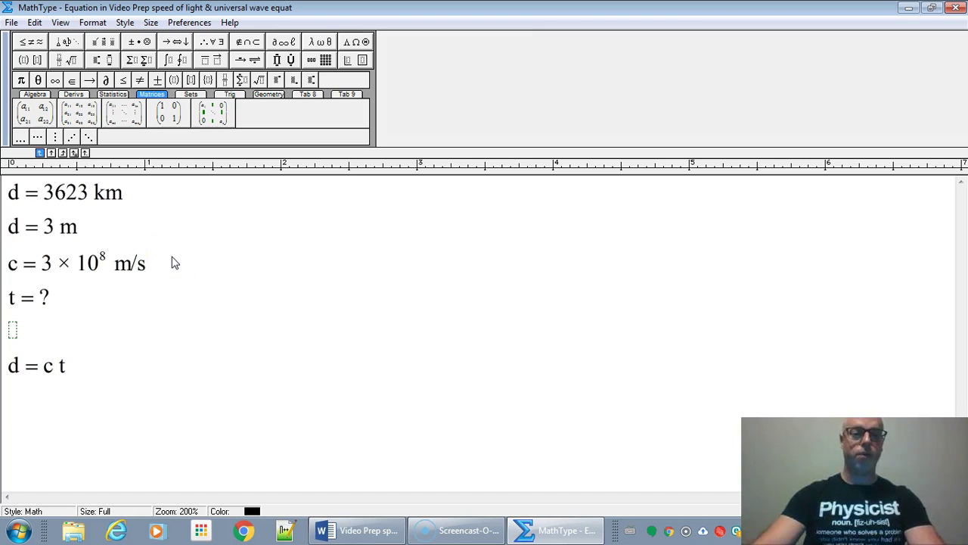
{"action": "left_click", "coordinate": [51, 227]}
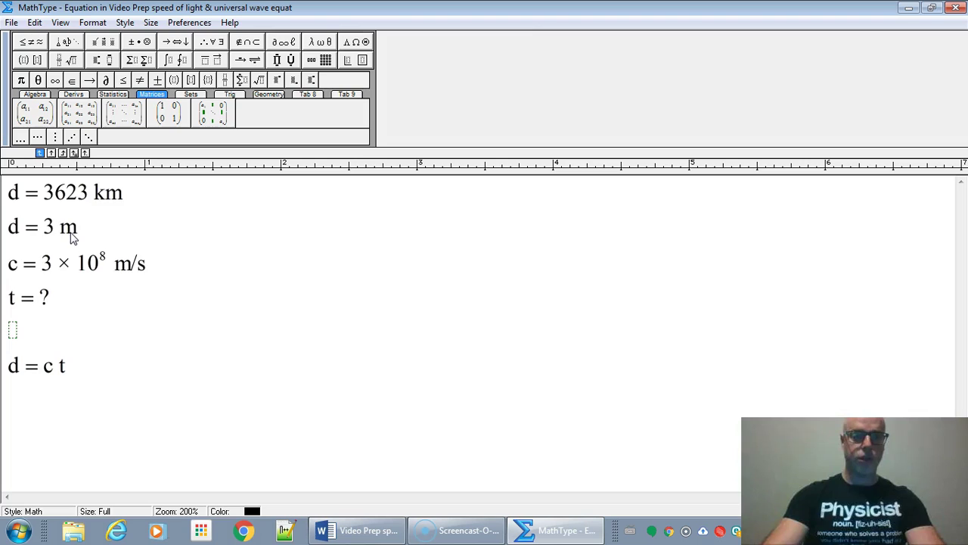
{"action": "type", "text": "6"}
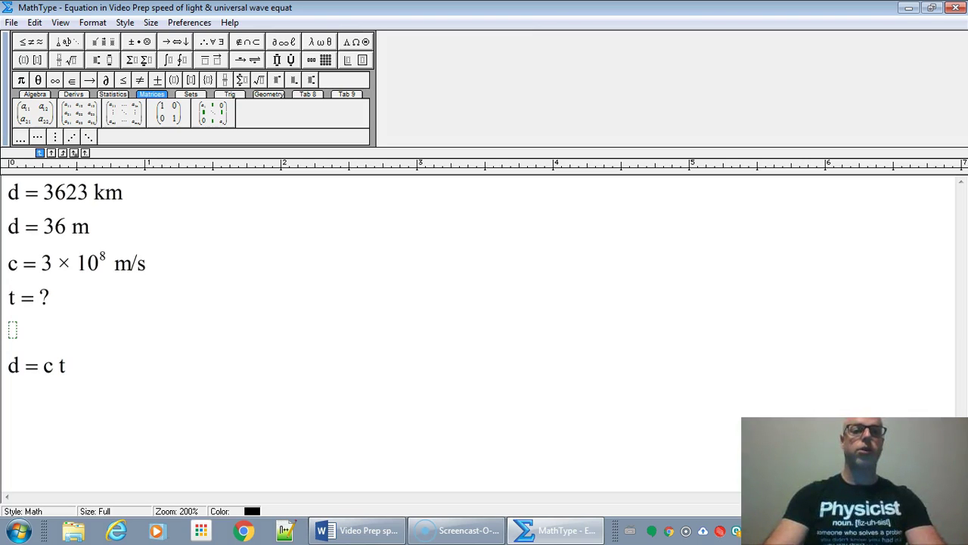
{"action": "type", "text": "23000"}
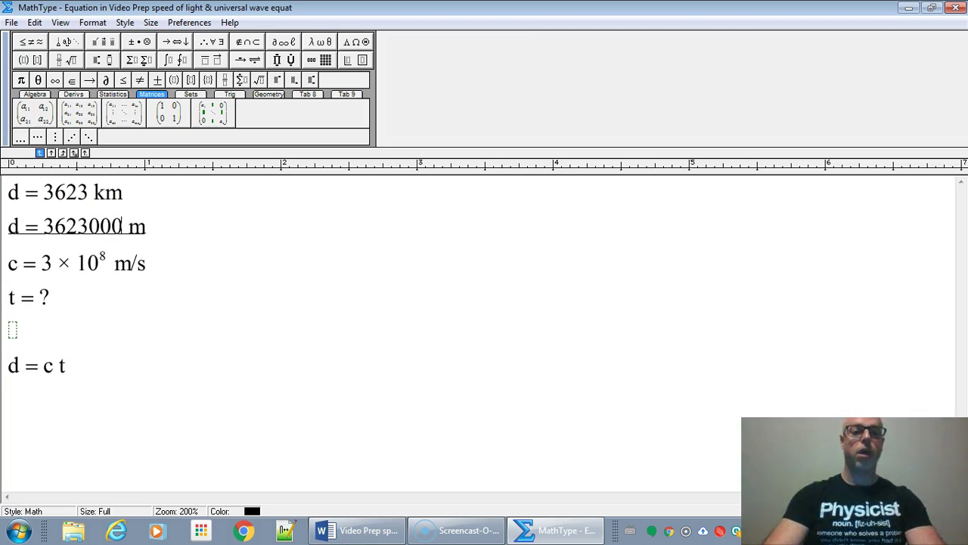
{"action": "key", "text": "shift+Left"}
{"action": "key", "text": "shift+Left"}
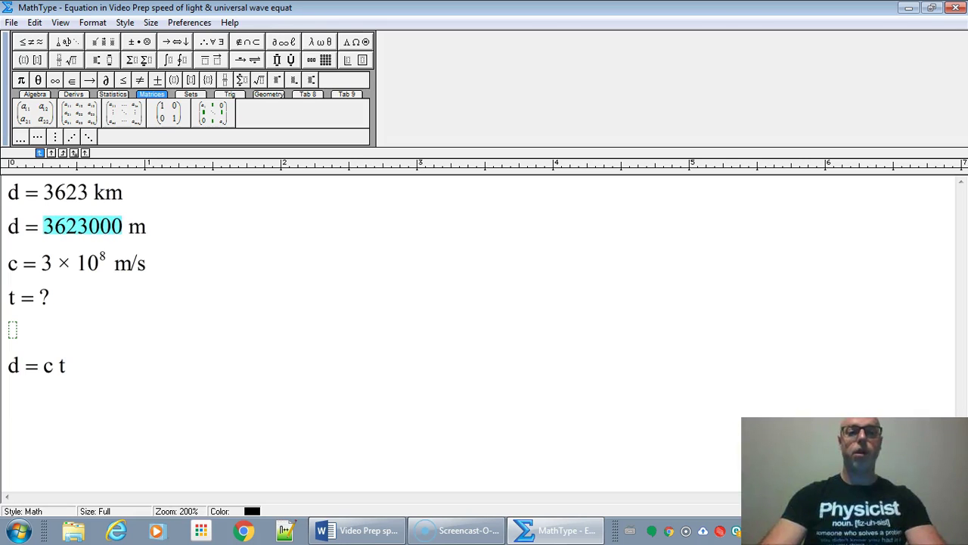
{"action": "left_click", "coordinate": [125, 22]}
{"action": "left_click", "coordinate": [146, 54]}
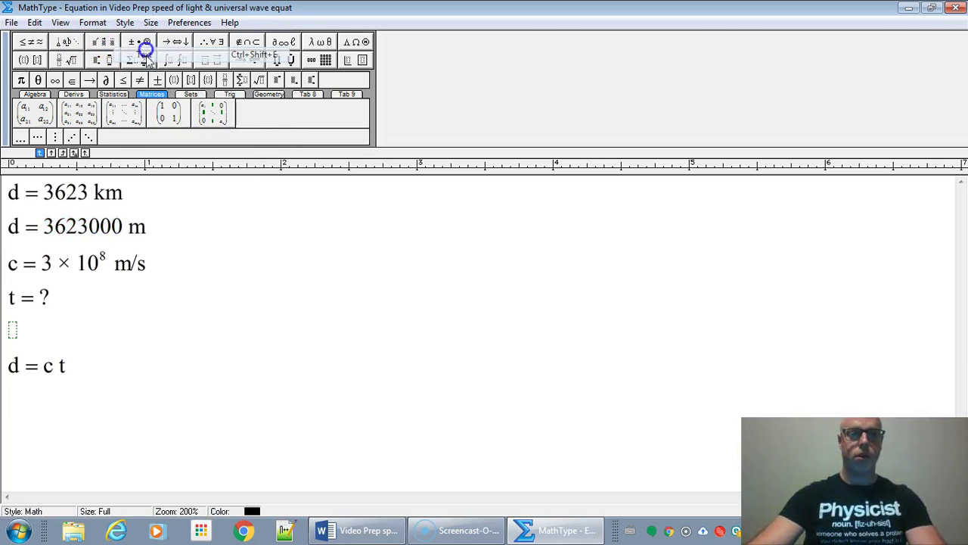
{"action": "left_click", "coordinate": [52, 226]}
{"action": "left_click", "coordinate": [96, 227]}
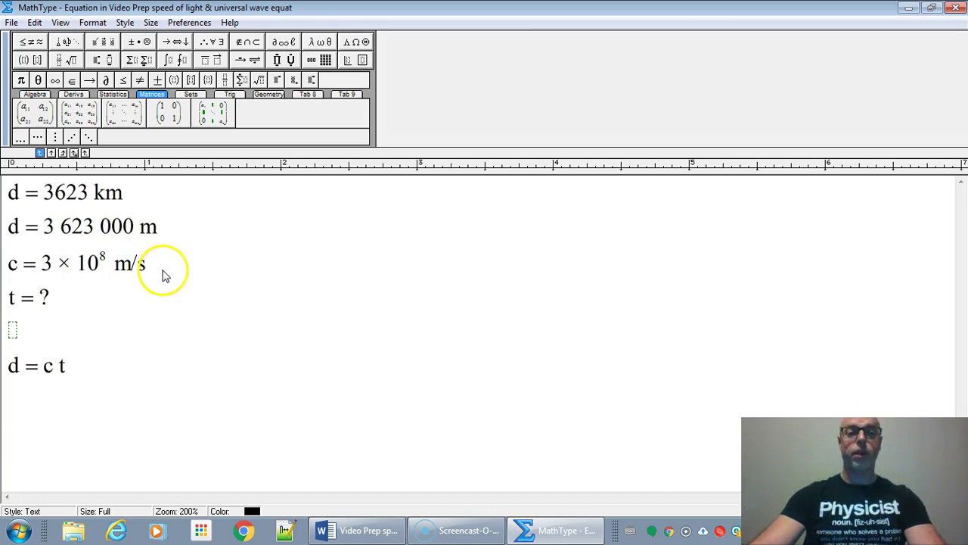
- Duplicate the c = 3 × 10⁸ m/s line below the original
{"action": "left_click", "coordinate": [186, 268]}
{"action": "key", "text": "shift+Right"}
{"action": "left_click_drag", "start_coordinate": [11, 274], "coordinate": [12, 265]}
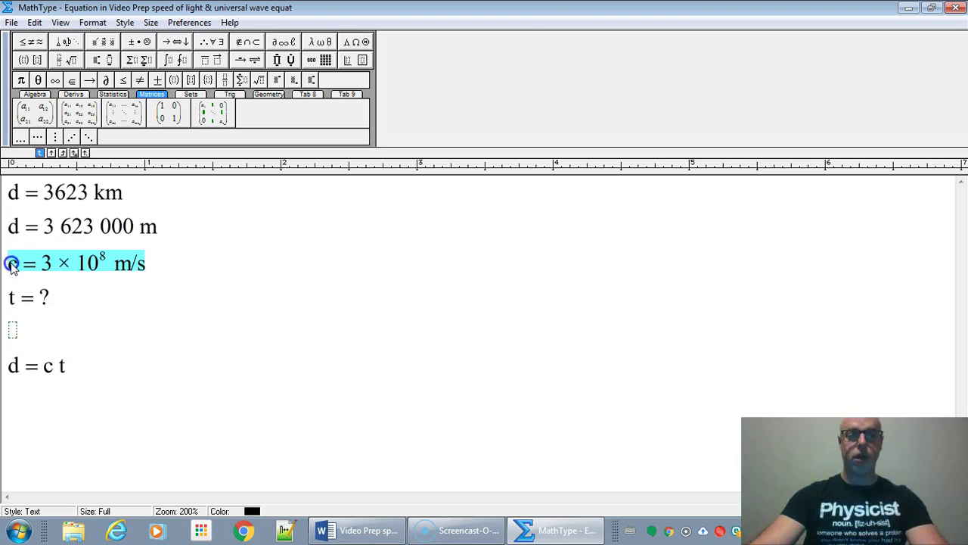
{"action": "key", "text": "ctrl+c"}
{"action": "left_click", "coordinate": [156, 264]}
{"action": "key", "text": "ctrl+v"}
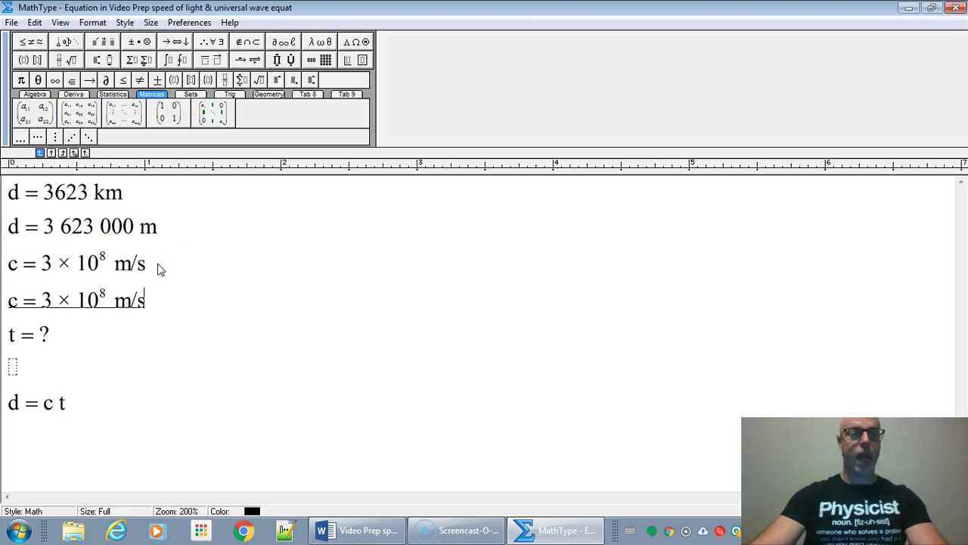
- Rewrite the copy as c = 300 000 000 m/s in Text style, then close MathType
{"action": "left_click", "coordinate": [50, 302]}
{"action": "type", "text": "0000"}
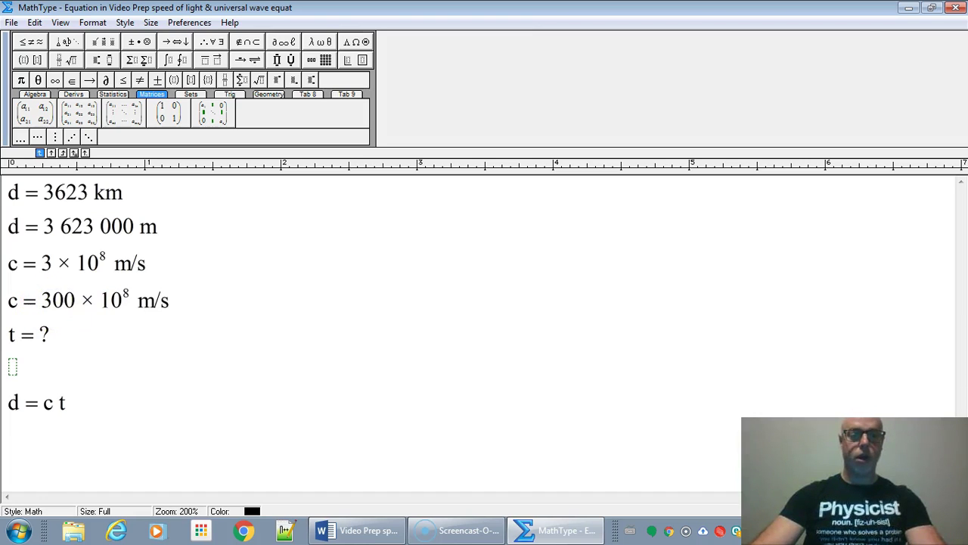
{"action": "type", "text": "0000"}
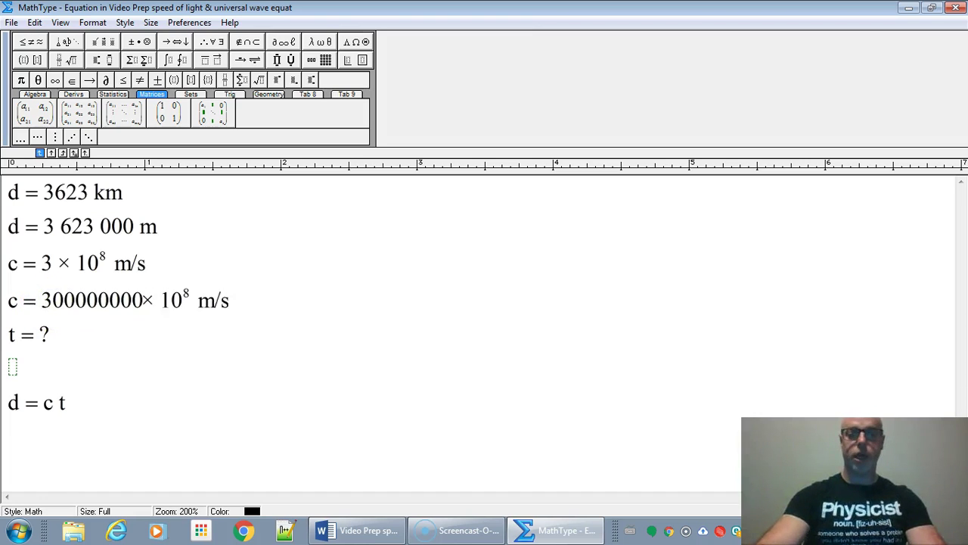
{"action": "key", "text": "Delete"}
{"action": "key", "text": "Delete"}
{"action": "key", "text": "Delete"}
{"action": "key", "text": "Delete"}
{"action": "key", "text": "Delete"}
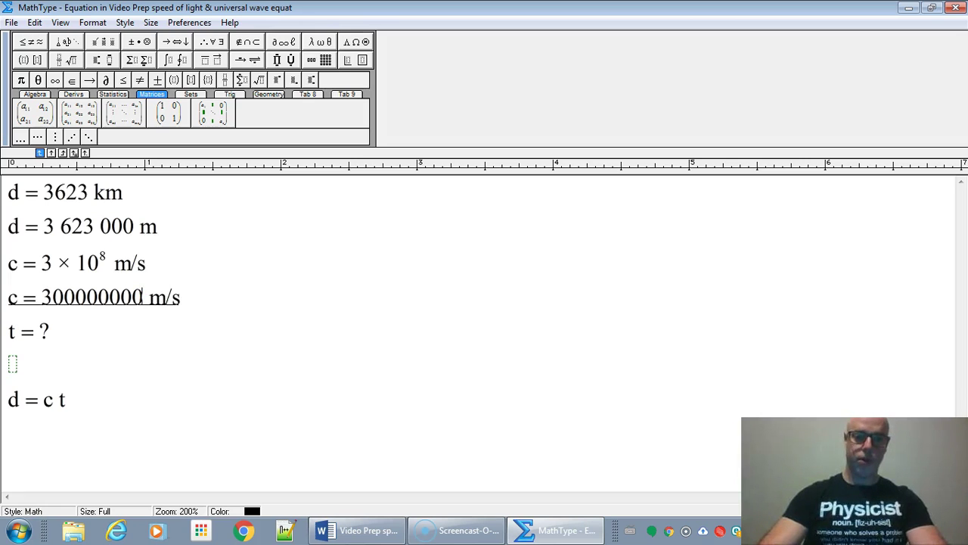
{"action": "key", "text": "shift+Left"}
{"action": "key", "text": "shift+Left"}
{"action": "key", "text": "shift+Left"}
{"action": "key", "text": "shift+Left"}
{"action": "key", "text": "shift+Left"}
{"action": "key", "text": "shift+Left"}
{"action": "key", "text": "shift+Left"}
{"action": "key", "text": "shift+Left"}
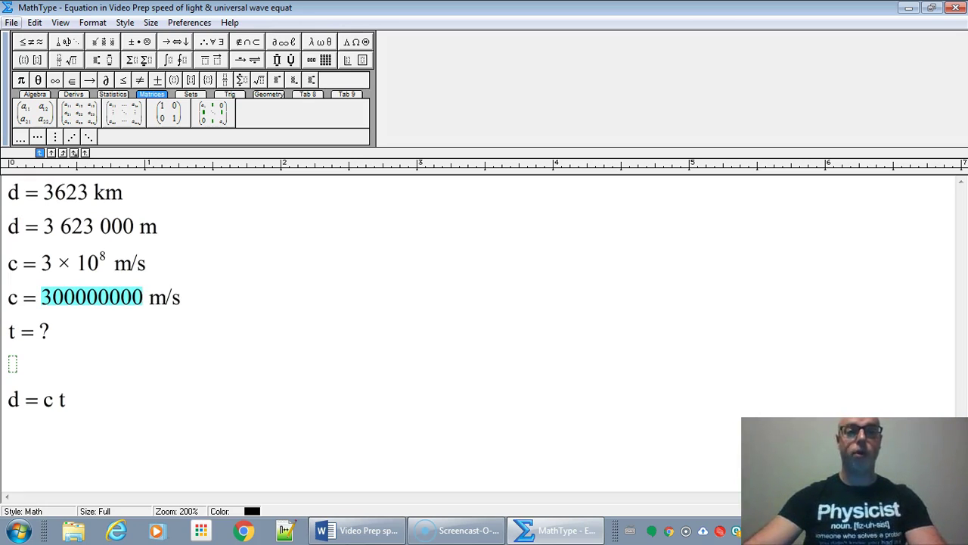
{"action": "left_click", "coordinate": [125, 22]}
{"action": "left_click", "coordinate": [144, 56]}
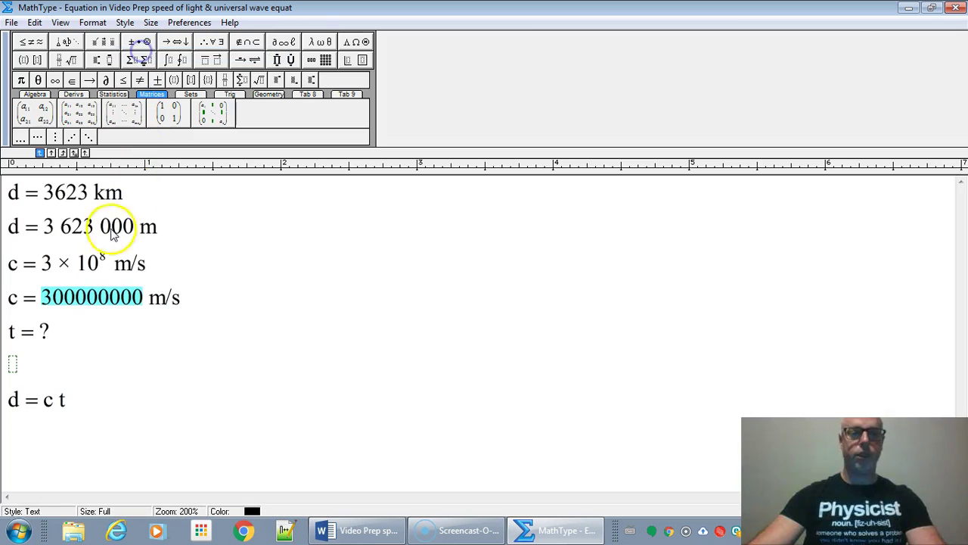
{"action": "left_click", "coordinate": [109, 298]}
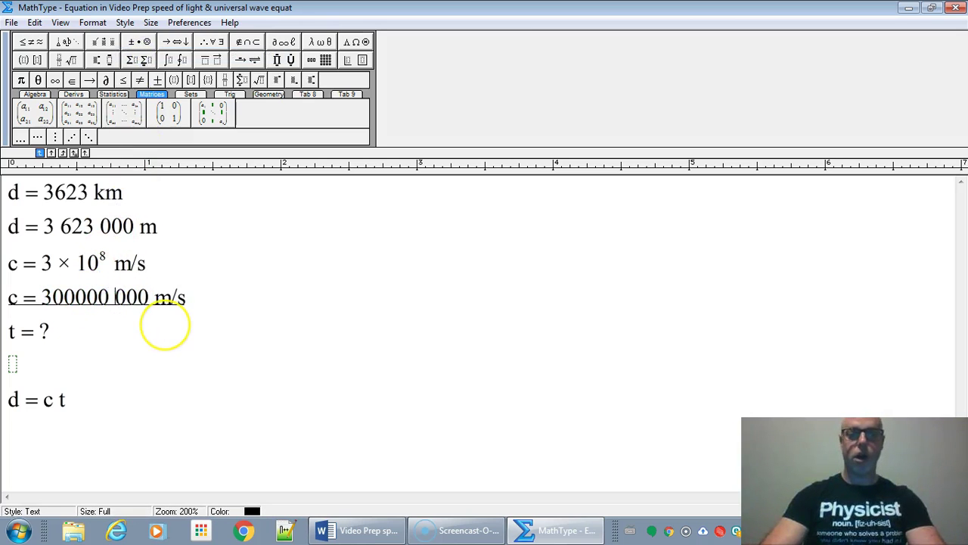
{"action": "key", "text": "Left"}
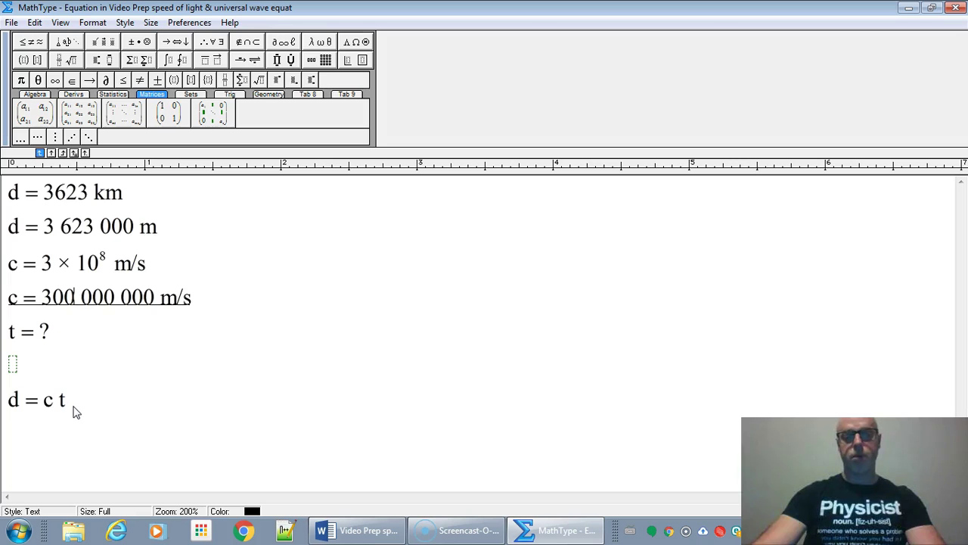
{"action": "left_click", "coordinate": [955, 8]}
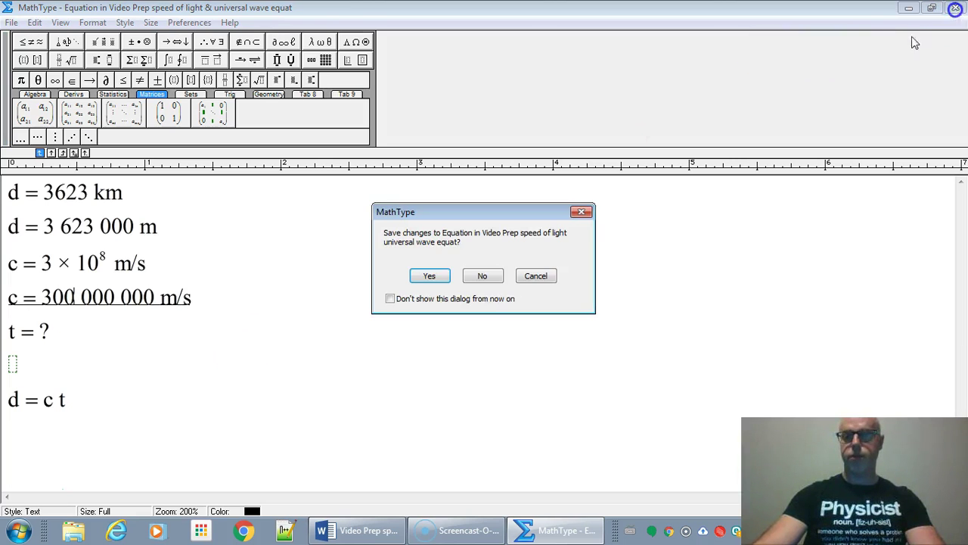
- Save the edited equation into Word and paste a copy beside it
{"action": "left_click", "coordinate": [445, 277]}
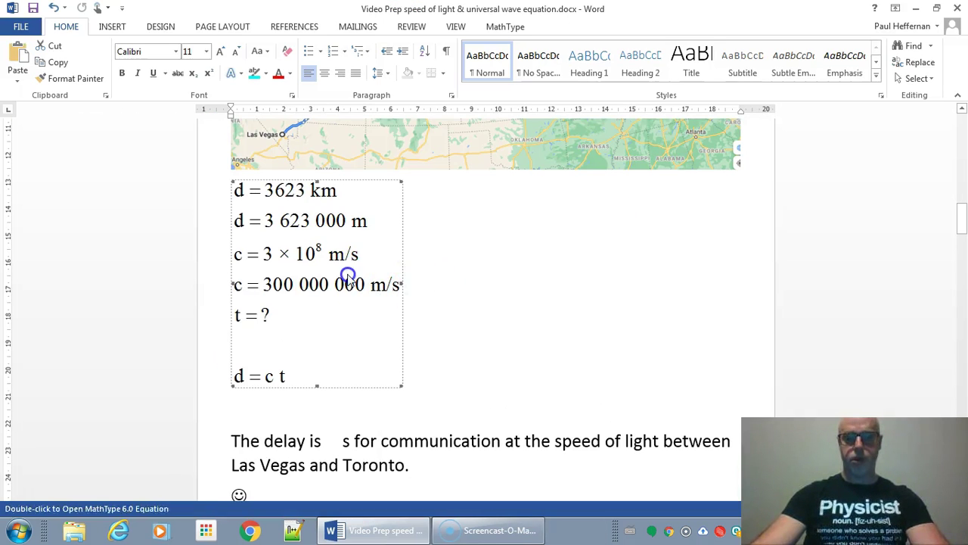
{"action": "left_click", "coordinate": [484, 269]}
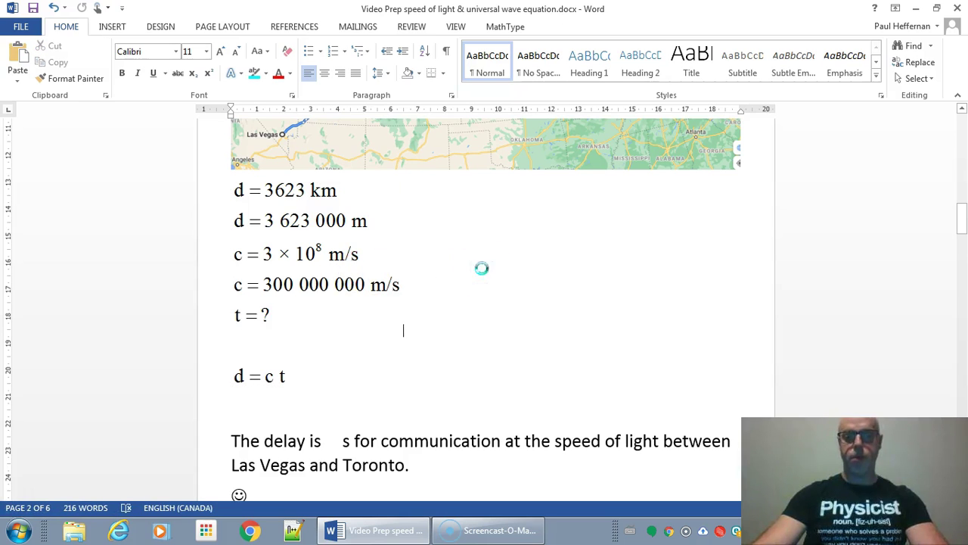
{"action": "key", "text": "ctrl+v"}
- In the copy, delete the five given-value lines, leaving d = c t and a new line
{"action": "double_click", "coordinate": [476, 292]}
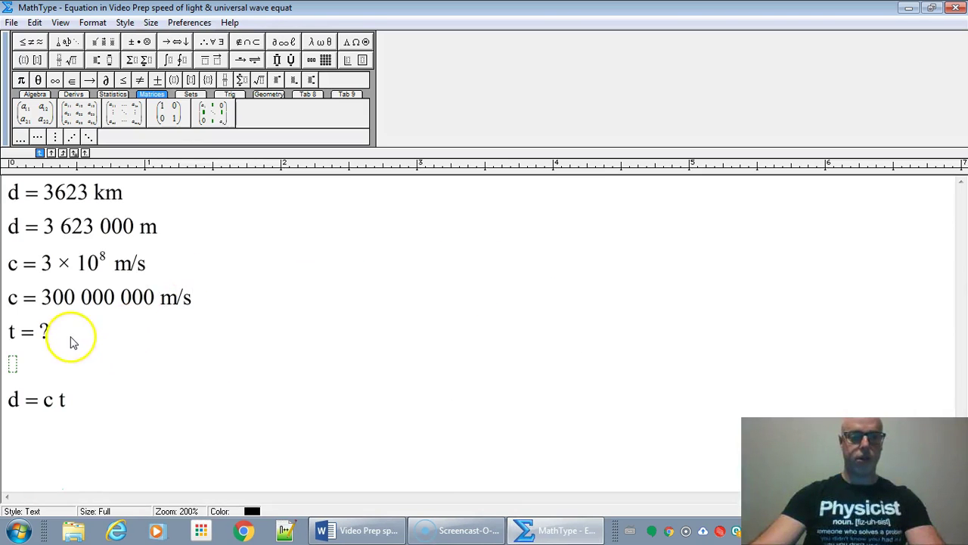
{"action": "left_click_drag", "start_coordinate": [69, 340], "coordinate": [10, 189]}
{"action": "key", "text": "Delete"}
{"action": "key", "text": "Delete"}
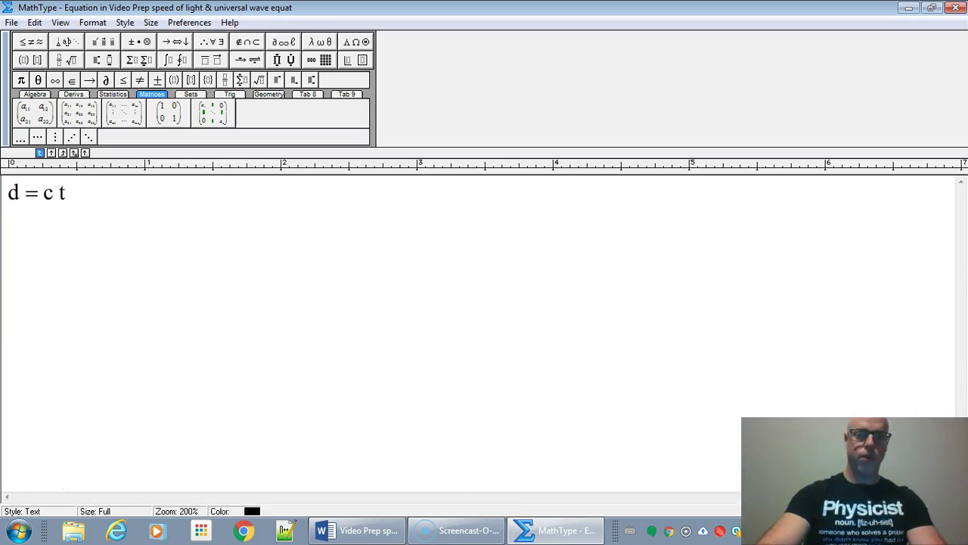
{"action": "left_click", "coordinate": [78, 205]}
{"action": "key", "text": "Return"}
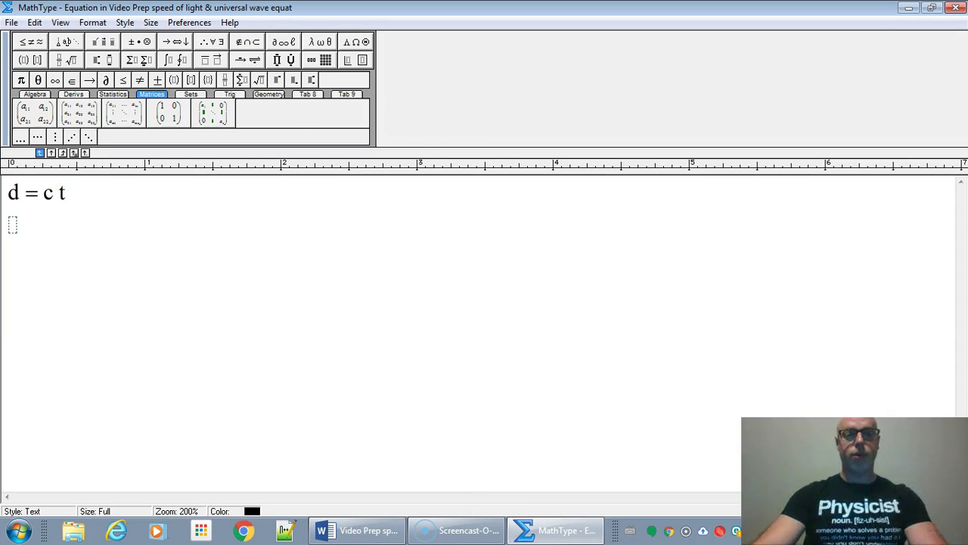
{"action": "key", "text": "alt+Tab"}
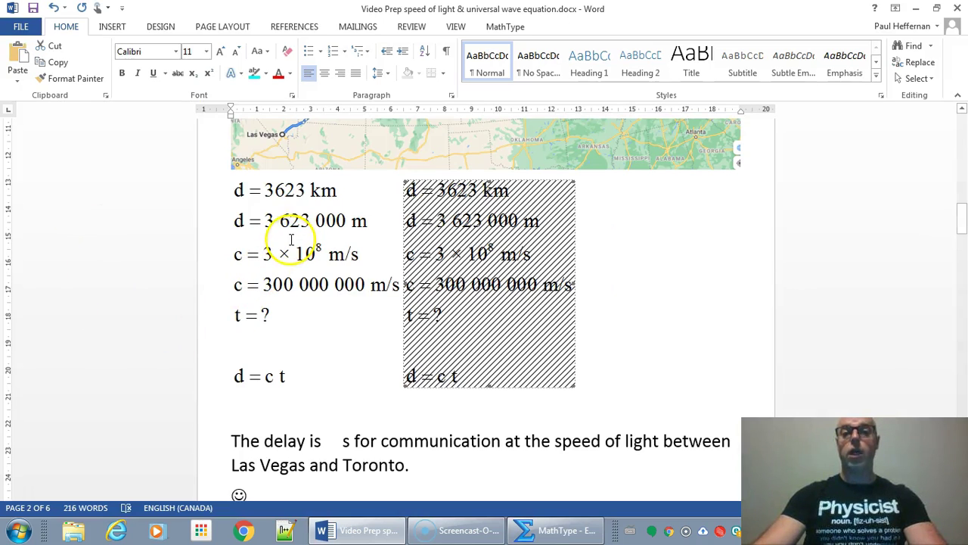
- Finish the substitution line and wrap 3 623 000 m in parentheses
{"action": "key", "text": "alt+Tab"}
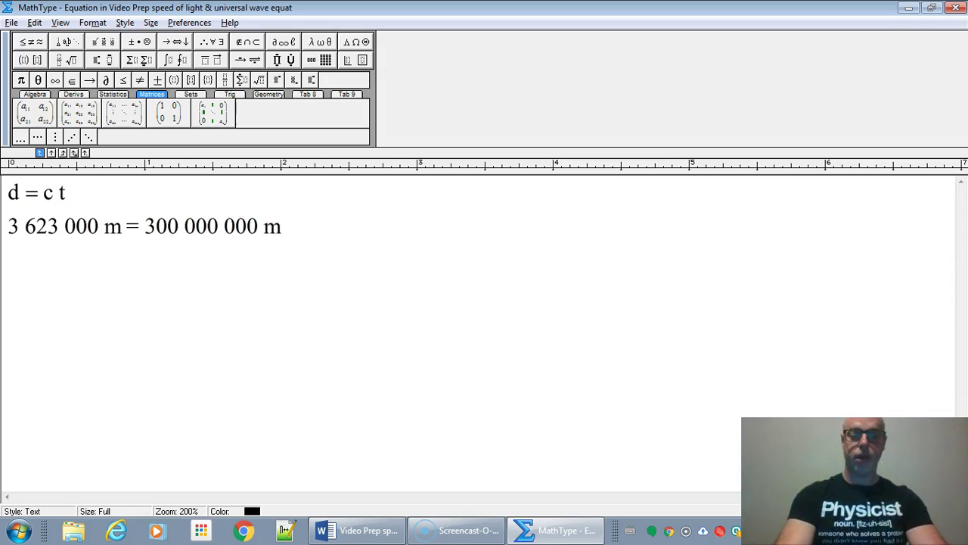
{"action": "type", "text": "s t"}
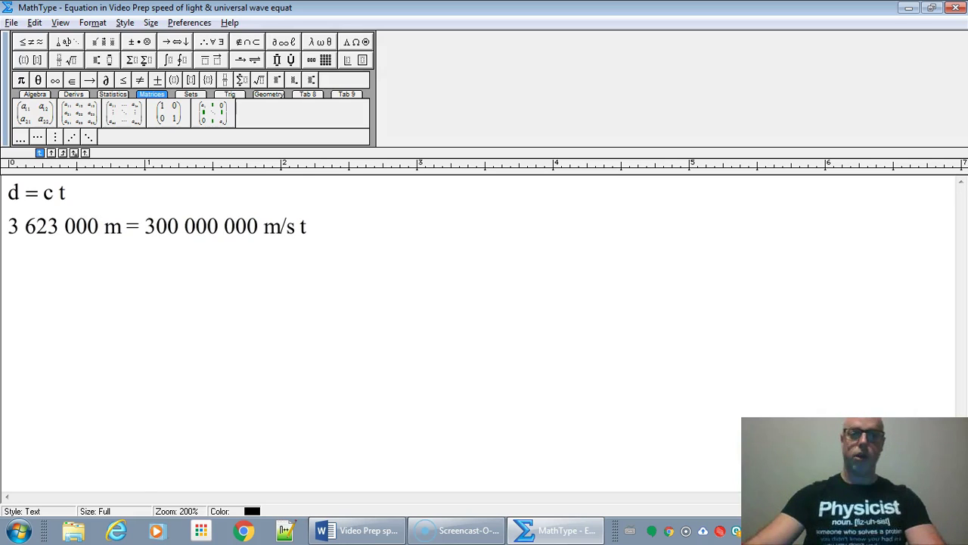
{"action": "left_click_drag", "start_coordinate": [123, 231], "coordinate": [11, 232]}
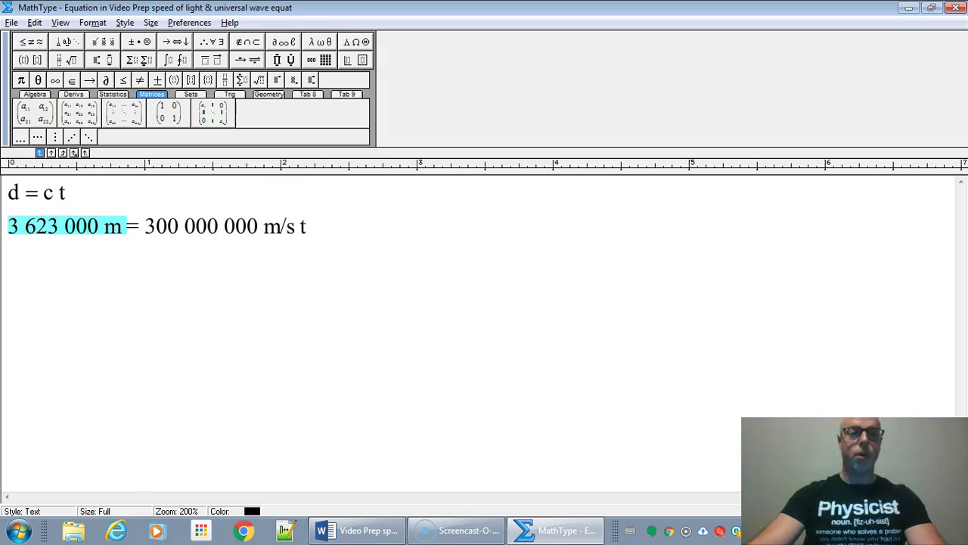
{"action": "left_click", "coordinate": [23, 60]}
{"action": "left_click", "coordinate": [23, 56]}
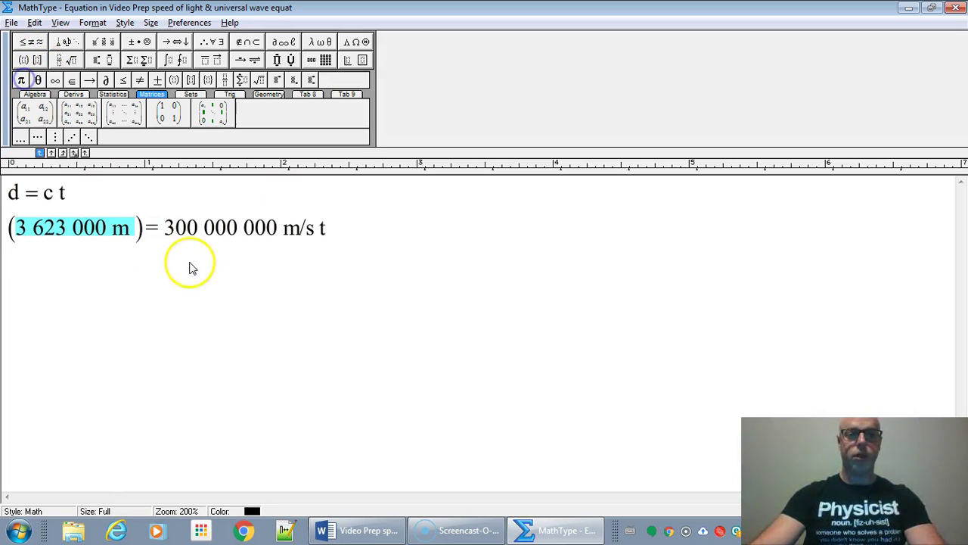
- Wrap 300 000 000 m/s in parentheses and indent d = c t by two spaces
{"action": "left_click_drag", "start_coordinate": [164, 229], "coordinate": [317, 232]}
{"action": "left_click", "coordinate": [23, 60]}
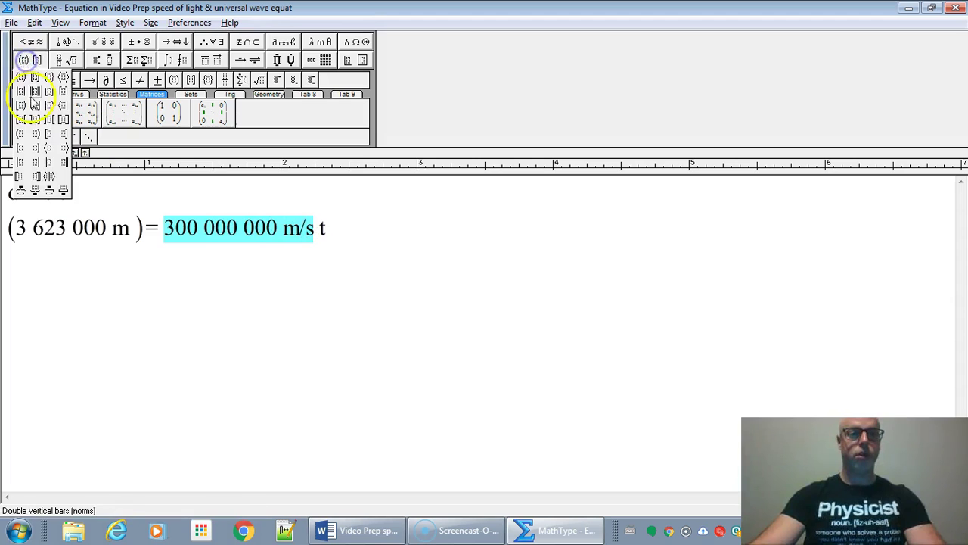
{"action": "left_click", "coordinate": [20, 76]}
{"action": "left_click", "coordinate": [13, 193]}
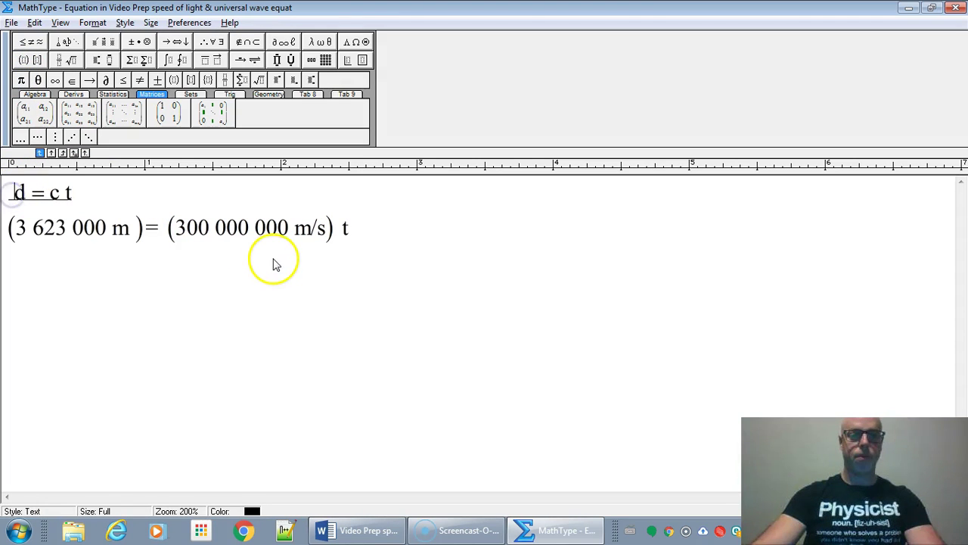
{"action": "key", "text": "space"}
{"action": "key", "text": "space"}
{"action": "key", "text": "space"}
{"action": "key", "text": "space"}
{"action": "key", "text": "space"}
{"action": "key", "text": "space"}
{"action": "key", "text": "space"}
{"action": "key", "text": "space"}
{"action": "key", "text": "space"}
{"action": "key", "text": "space"}
{"action": "key", "text": "space"}
{"action": "key", "text": "space"}
{"action": "key", "text": "space"}
{"action": "key", "text": "space"}
{"action": "key", "text": "space"}
{"action": "key", "text": "space"}
{"action": "key", "text": "space"}
{"action": "key", "text": "space"}
{"action": "key", "text": "space"}
{"action": "key", "text": "space"}
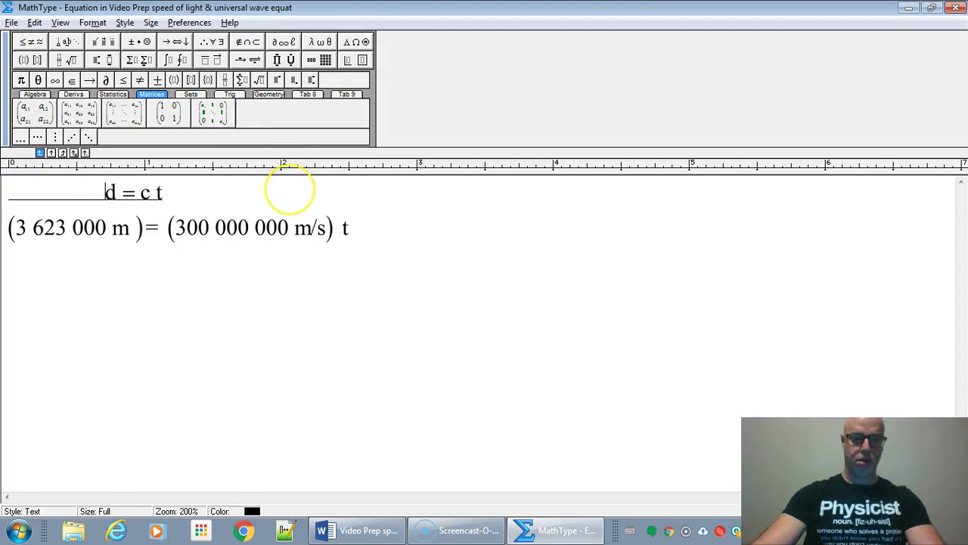
{"action": "key", "text": "space"}
{"action": "key", "text": "space"}
{"action": "key", "text": "space"}
{"action": "key", "text": "space"}
{"action": "key", "text": "space"}
{"action": "key", "text": "space"}
{"action": "left_click", "coordinate": [366, 231]}
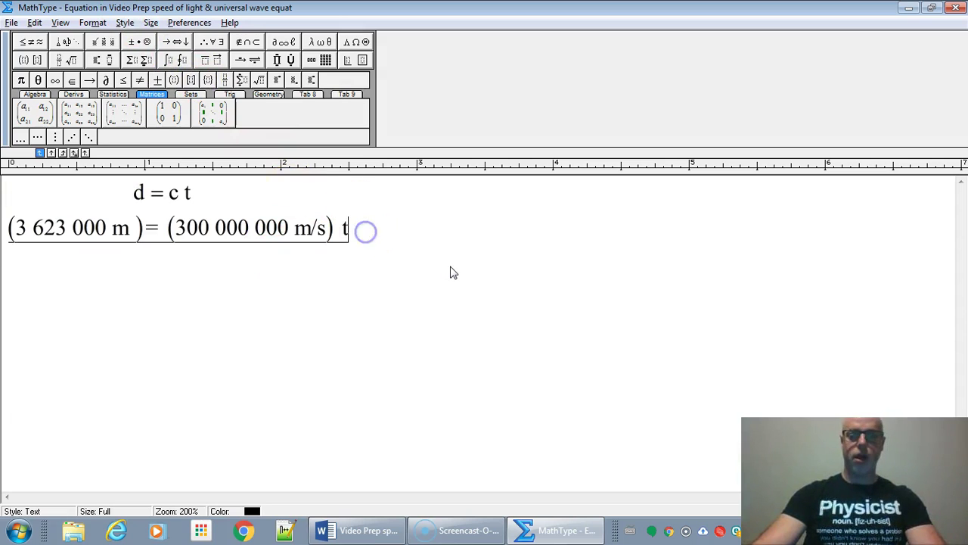
- Duplicate the substitution line onto a new third line
{"action": "left_click_drag", "start_coordinate": [357, 237], "coordinate": [36, 248]}
{"action": "key", "text": "ctrl+c"}
{"action": "left_click", "coordinate": [361, 225]}
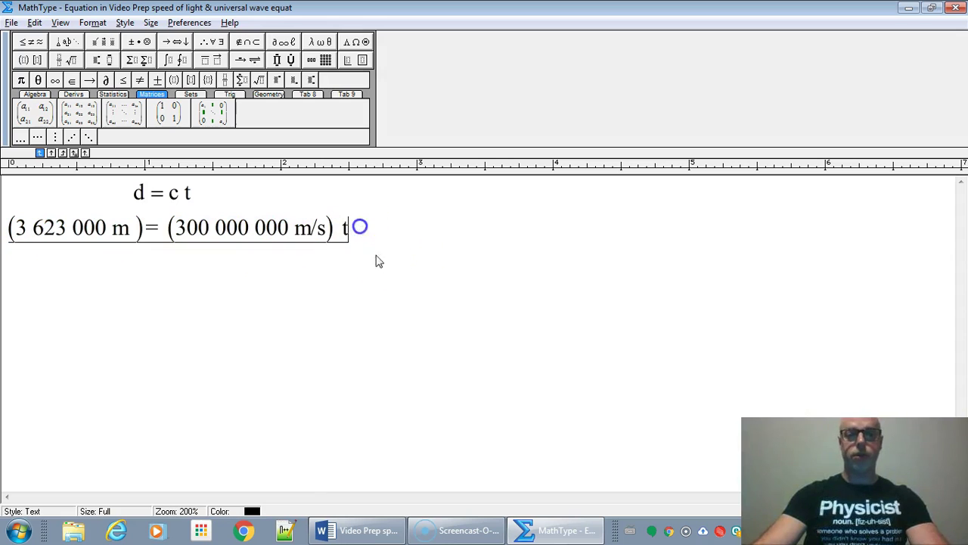
{"action": "key", "text": "Return"}
{"action": "key", "text": "ctrl+v"}
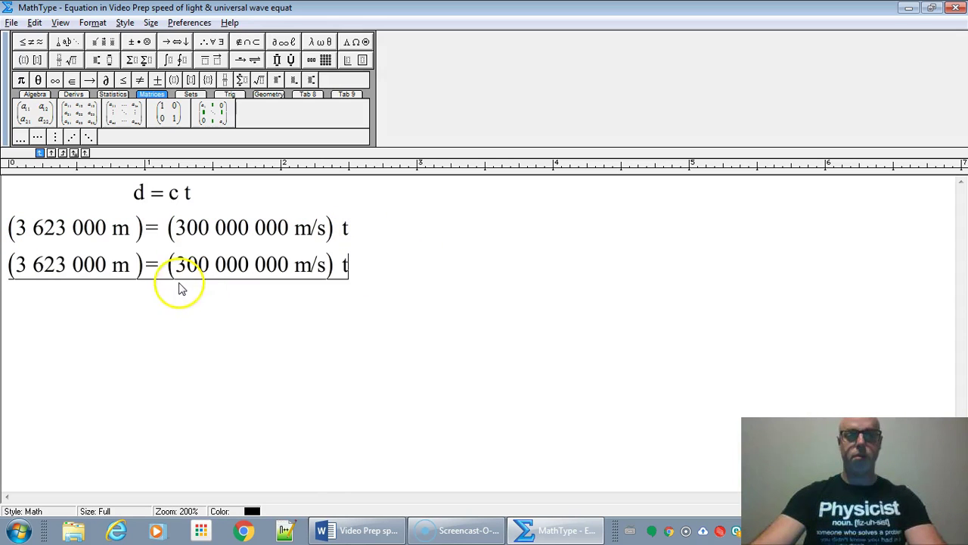
- Turn the third line into (3 623 000 m) over (300 000 000 m/s) = t
{"action": "left_click_drag", "start_coordinate": [145, 266], "coordinate": [19, 279]}
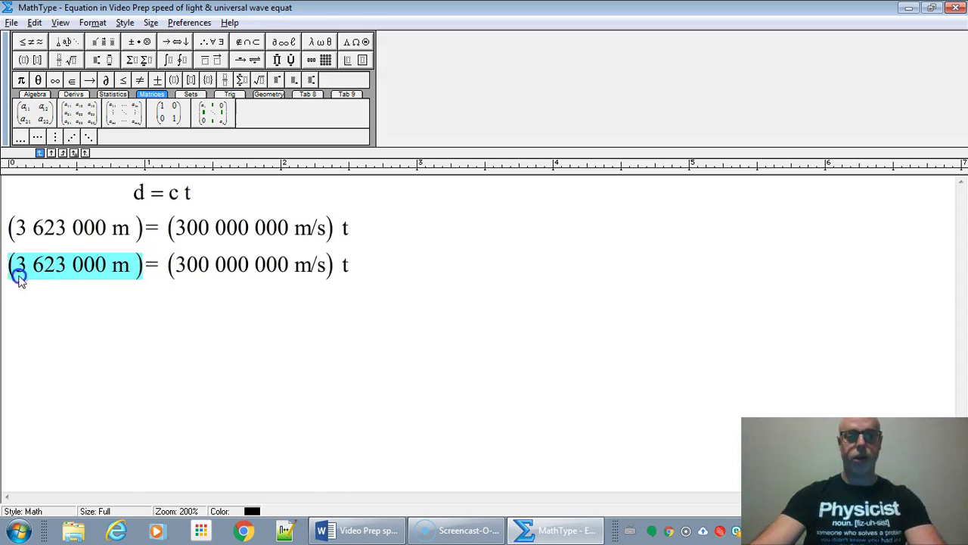
{"action": "left_click", "coordinate": [66, 60]}
{"action": "left_click", "coordinate": [61, 76]}
{"action": "left_click", "coordinate": [201, 316]}
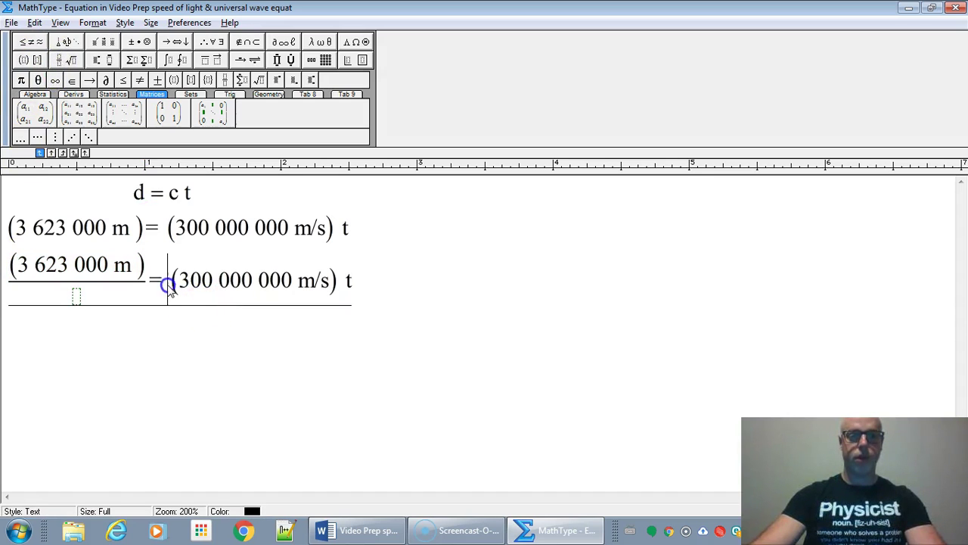
{"action": "double_click", "coordinate": [227, 284]}
{"action": "left_click", "coordinate": [268, 283]}
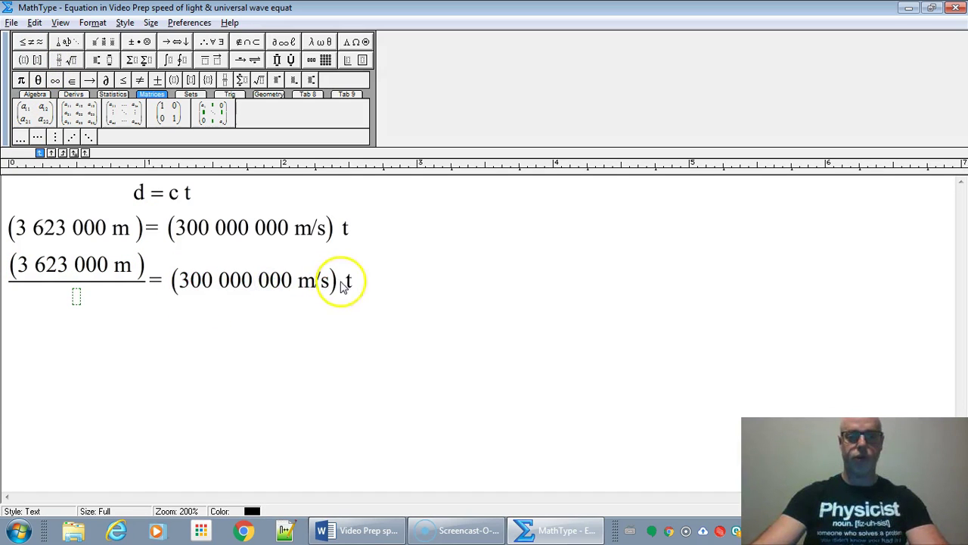
{"action": "left_click_drag", "start_coordinate": [339, 283], "coordinate": [201, 286]}
{"action": "key", "text": "ctrl+x"}
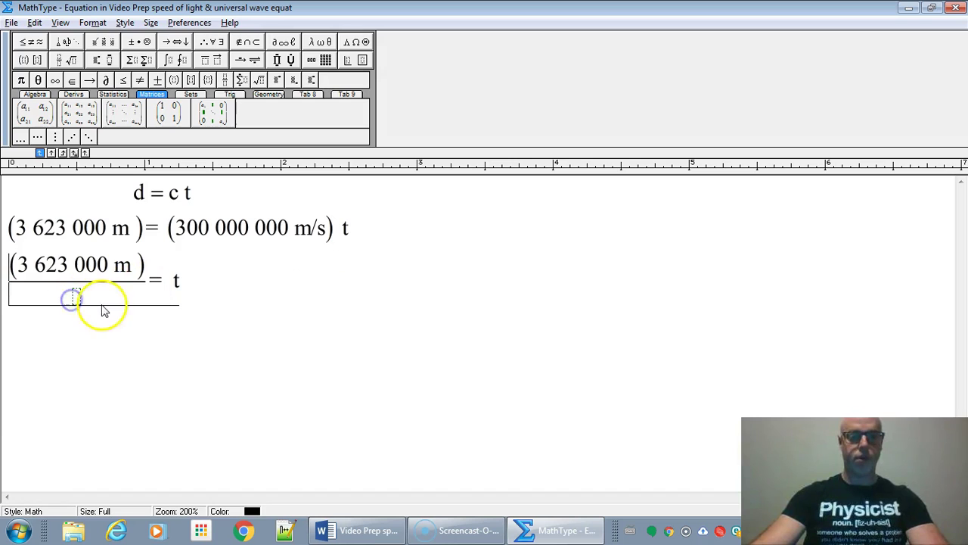
{"action": "left_click", "coordinate": [82, 304]}
{"action": "key", "text": "ctrl+v"}
{"action": "left_click", "coordinate": [227, 287]}
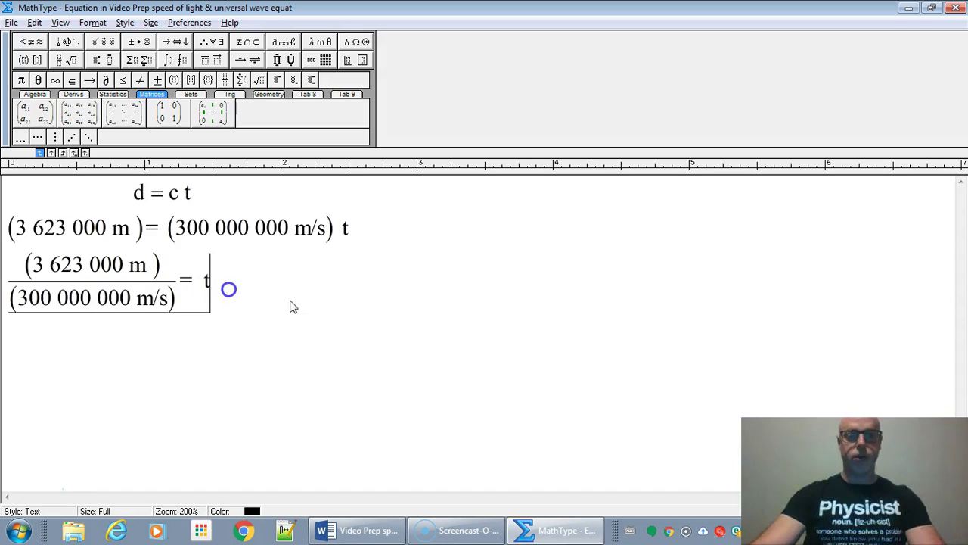
{"action": "left_click", "coordinate": [356, 321]}
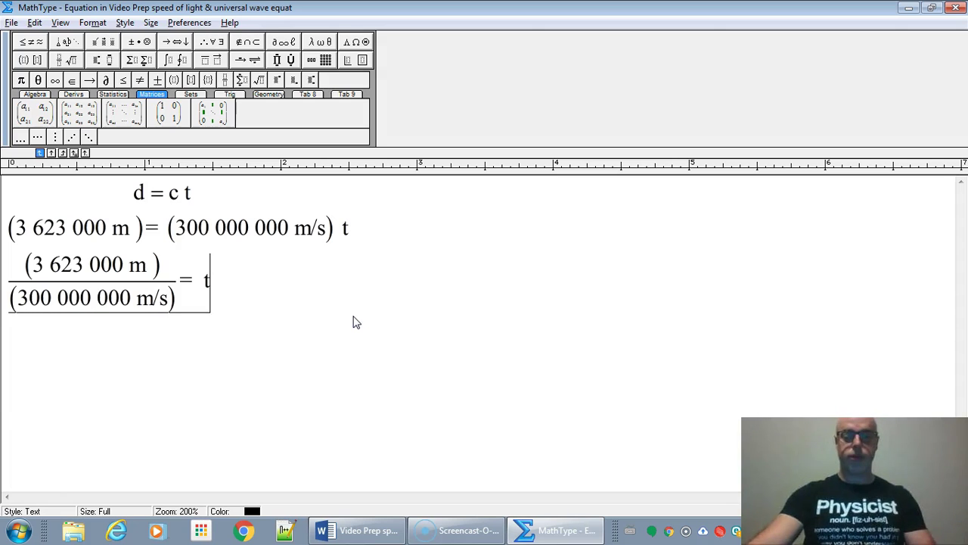
- Add the result line t = 0.012 s below the fraction
{"action": "key", "text": "Return"}
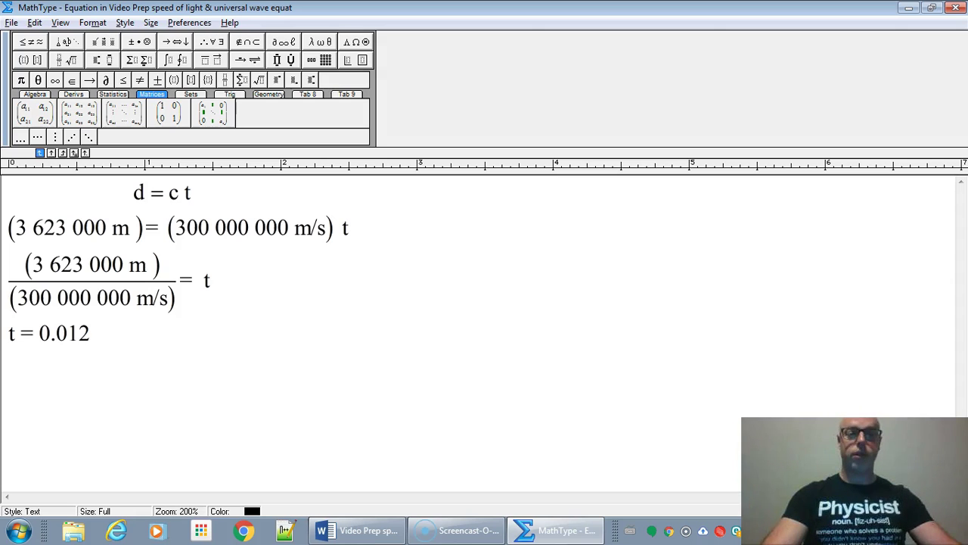
{"action": "left_click", "coordinate": [276, 363]}
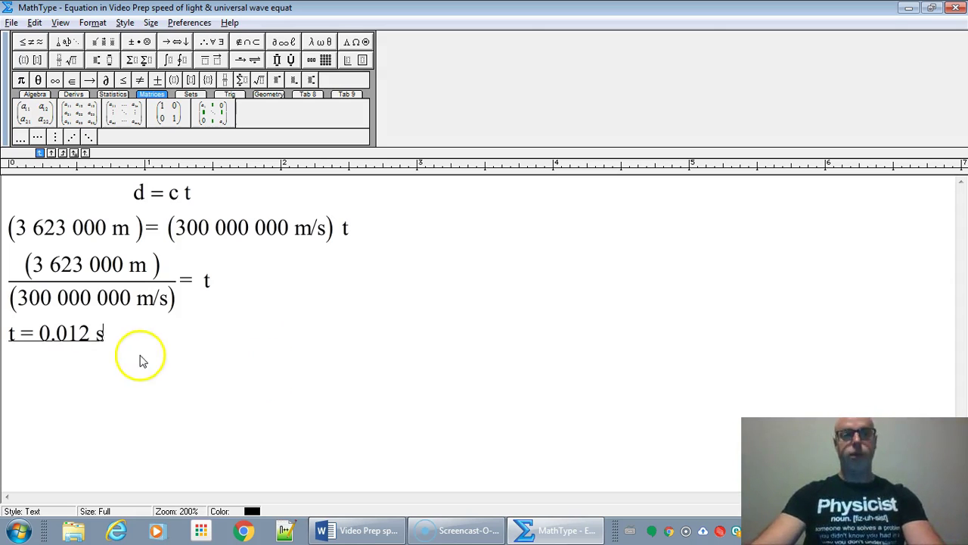
{"action": "left_click", "coordinate": [8, 338]}
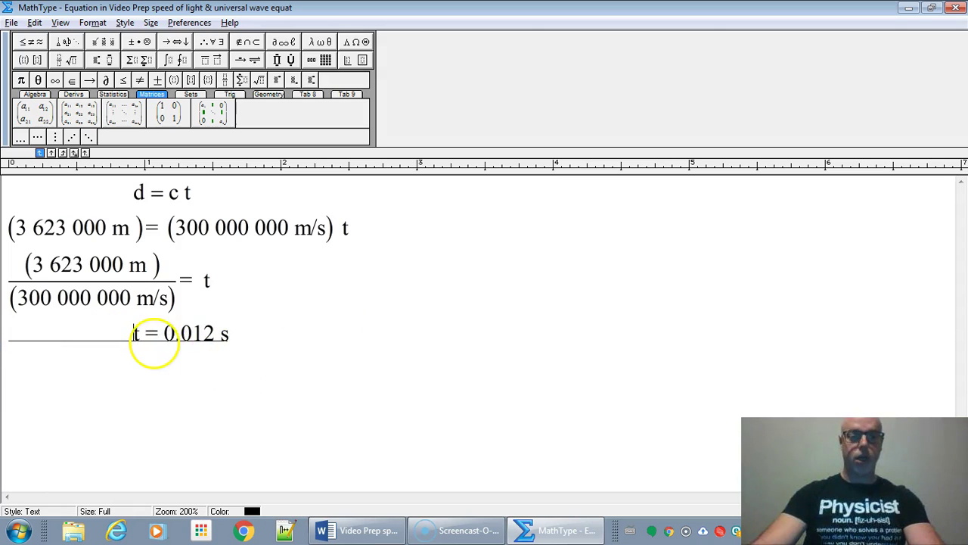
{"action": "left_click", "coordinate": [273, 338]}
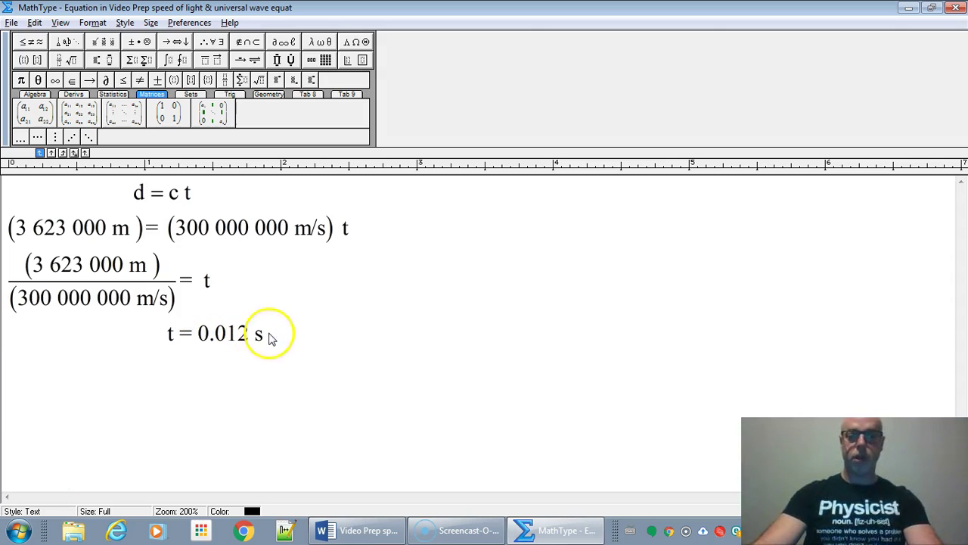
- Add a final line t = 12 ms and close MathType
{"action": "key", "text": "Return"}
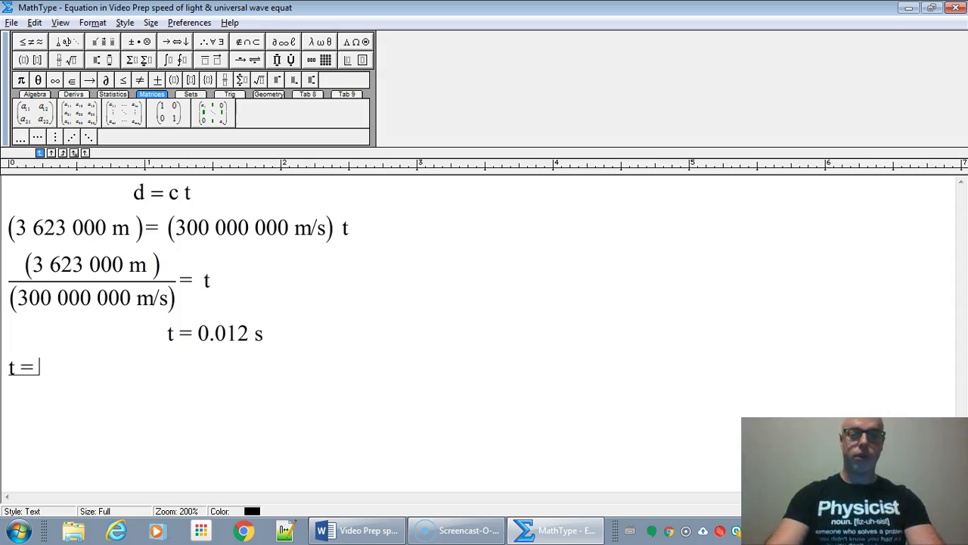
{"action": "type", "text": "t = 12 ms"}
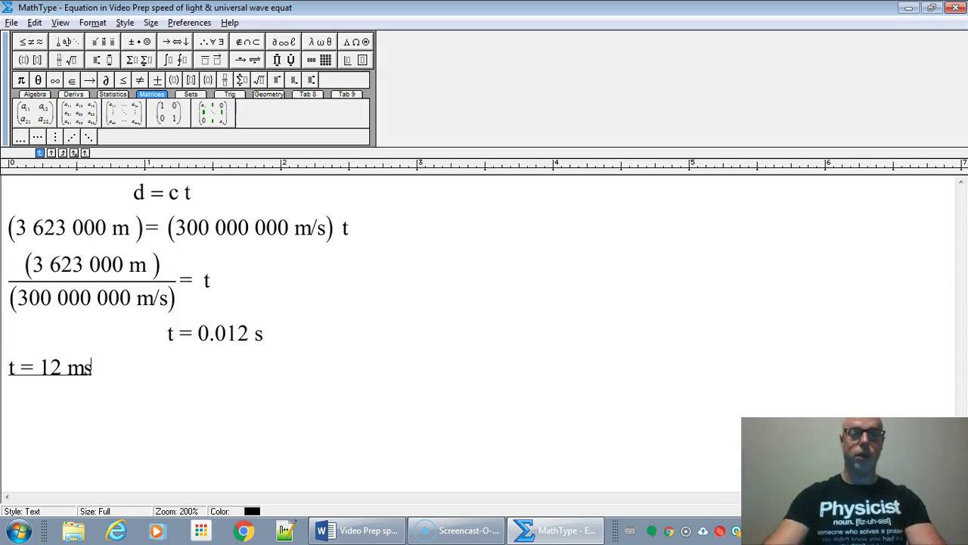
{"action": "left_click", "coordinate": [8, 369]}
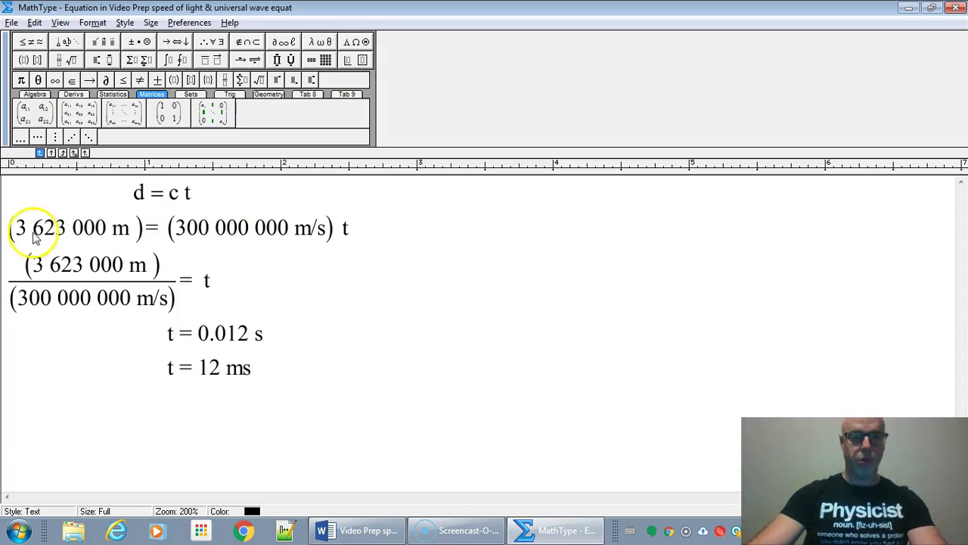
{"action": "left_click", "coordinate": [7, 230]}
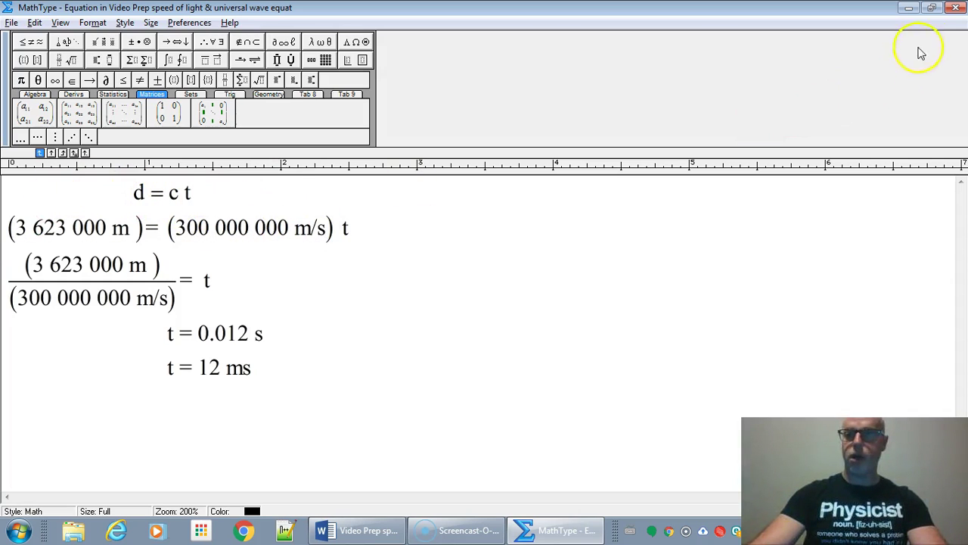
{"action": "left_click", "coordinate": [955, 7]}
- Save the equation to Word and complete the sentence: The delay is 0.012 s or 12 ms
{"action": "left_click", "coordinate": [429, 276]}
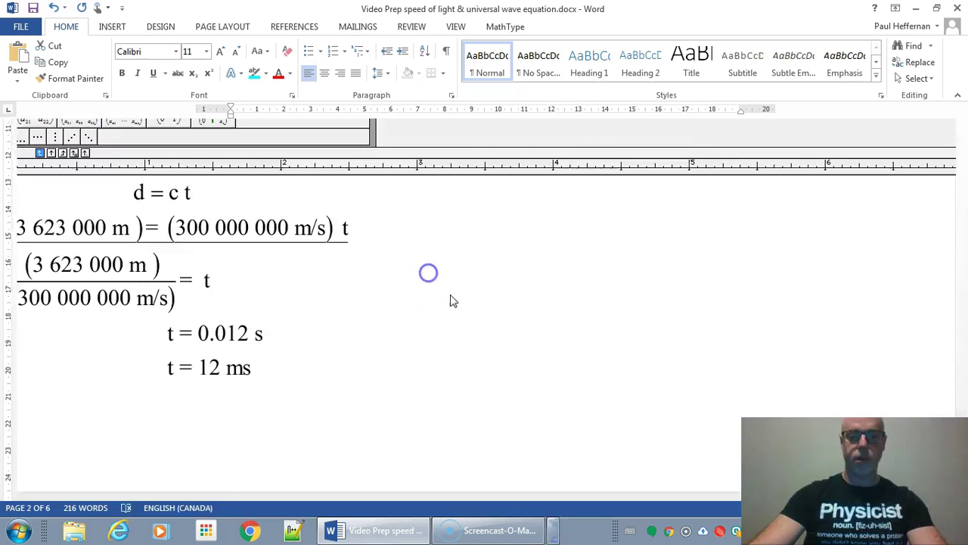
{"action": "scroll", "coordinate": [439, 313], "scroll_direction": "down", "scroll_amount": 5}
{"action": "left_click", "coordinate": [330, 237]}
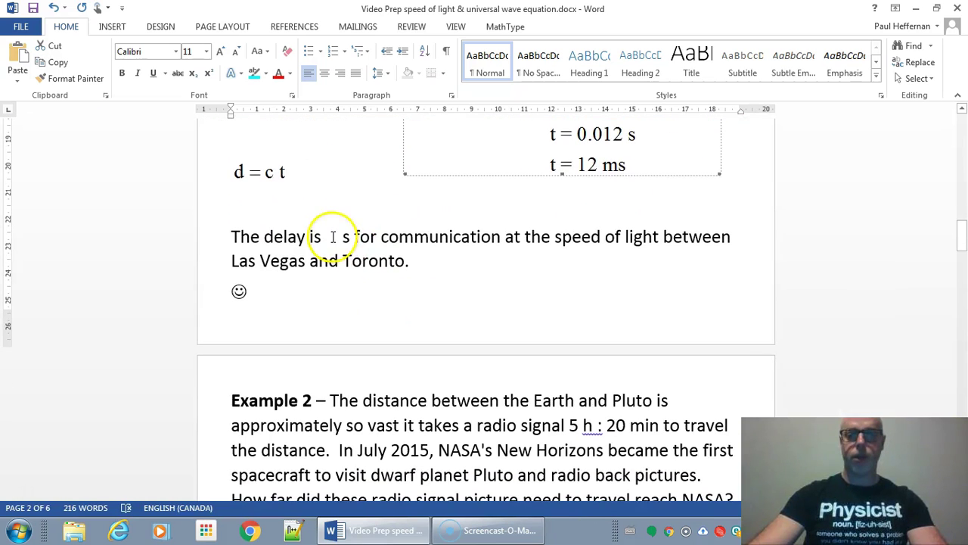
{"action": "scroll", "coordinate": [384, 205], "scroll_direction": "up", "scroll_amount": 3}
{"action": "type", "text": "0.012"}
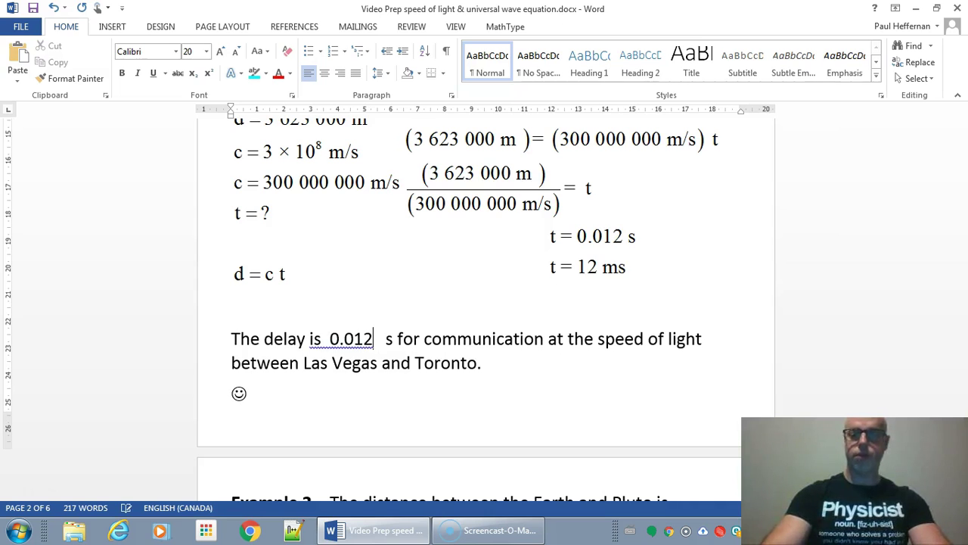
{"action": "key", "text": "Delete"}
{"action": "key", "text": "Delete"}
{"action": "type", "text": "s"}
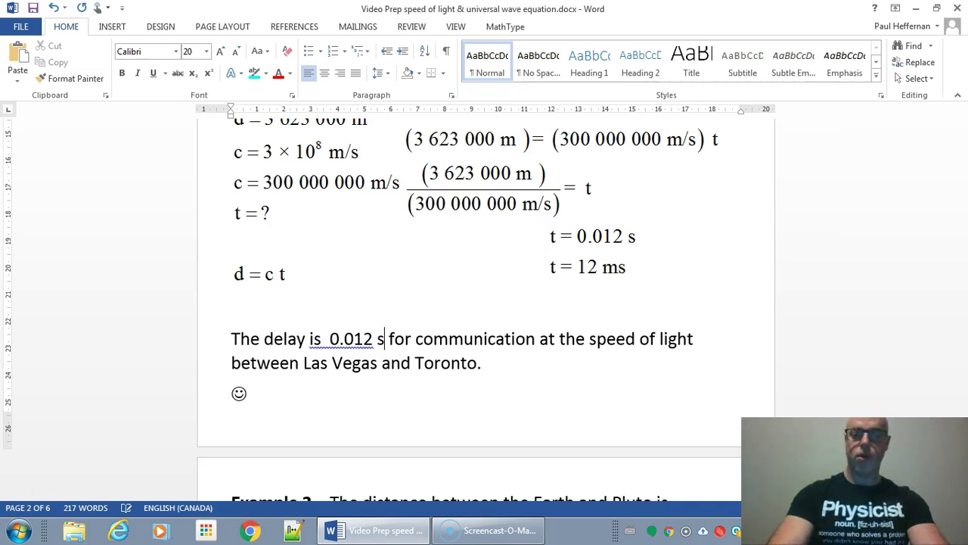
{"action": "type", "text": " or 12 ms"}
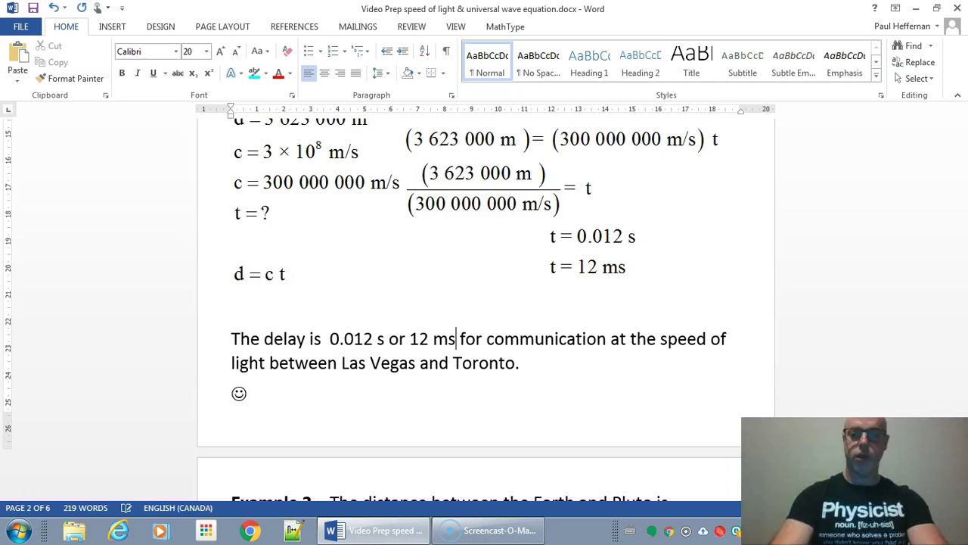
- Scroll to Example 2, the 5 h : 20 min Earth–Pluto radio signal problem
{"action": "scroll", "coordinate": [432, 216], "scroll_direction": "up", "scroll_amount": 2}
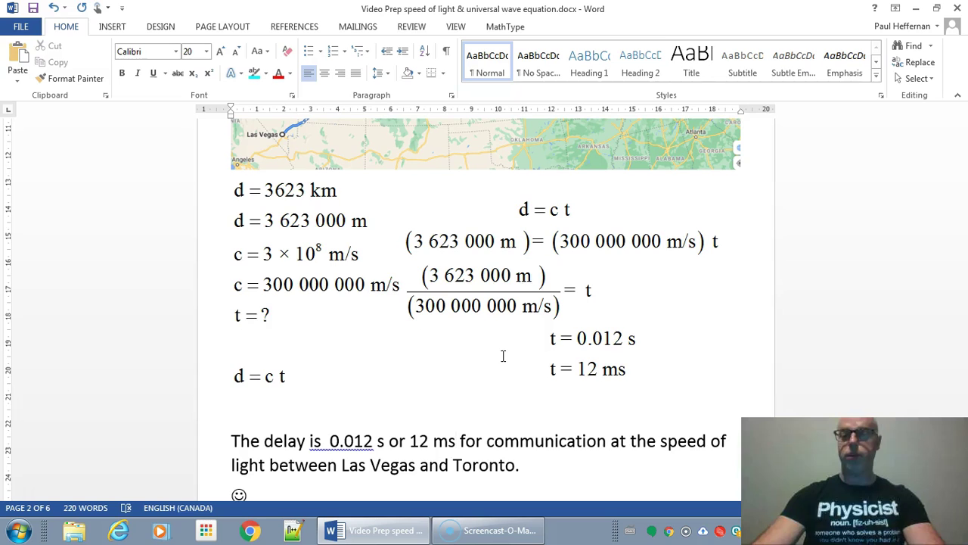
{"action": "scroll", "coordinate": [499, 360], "scroll_direction": "up", "scroll_amount": 4}
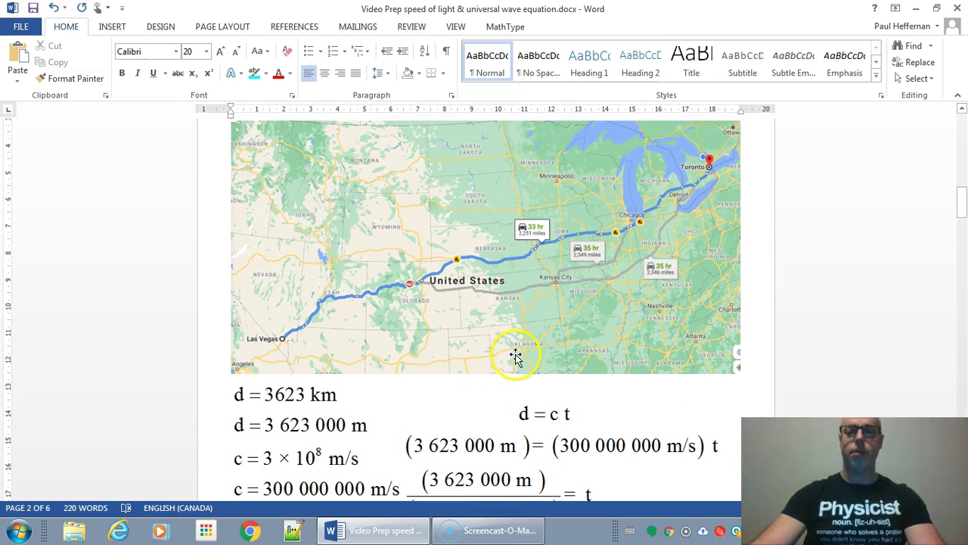
{"action": "scroll", "coordinate": [521, 352], "scroll_direction": "down", "scroll_amount": 3}
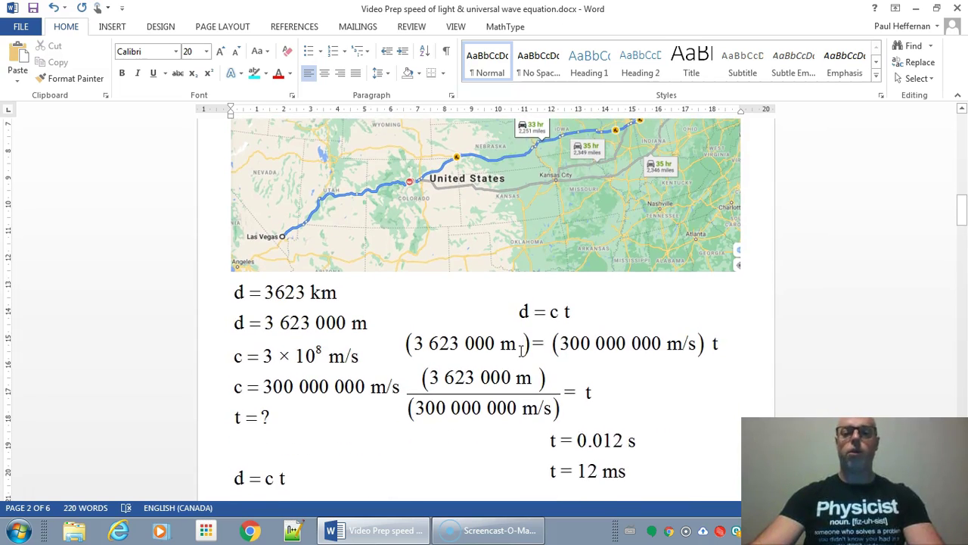
{"action": "scroll", "coordinate": [520, 349], "scroll_direction": "down", "scroll_amount": 1}
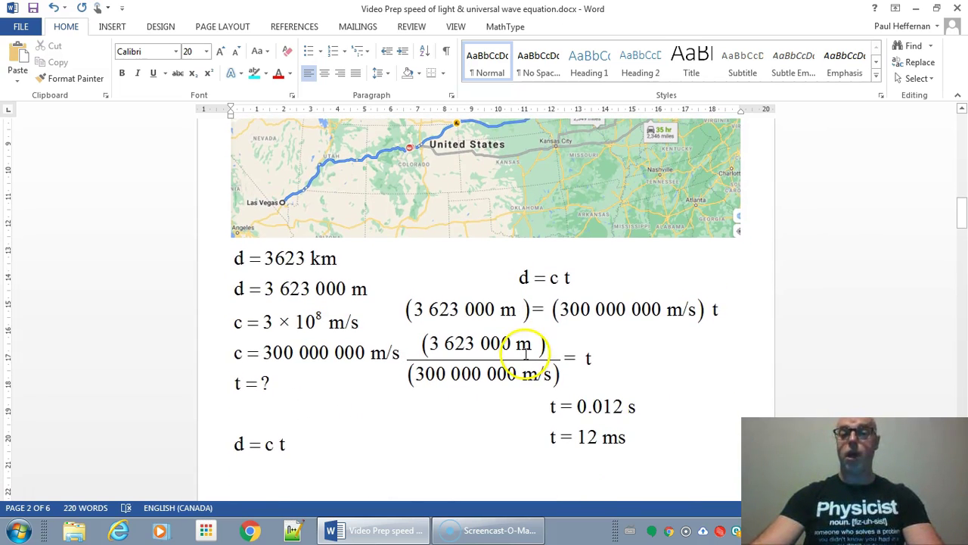
{"action": "scroll", "coordinate": [485, 356], "scroll_direction": "down", "scroll_amount": 13}
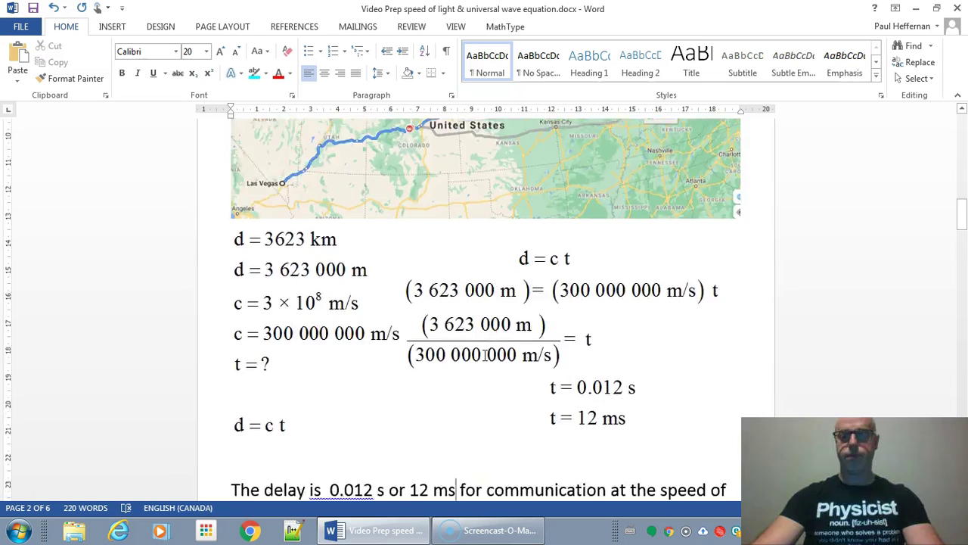
{"action": "scroll", "coordinate": [485, 356], "scroll_direction": "down", "scroll_amount": 4}
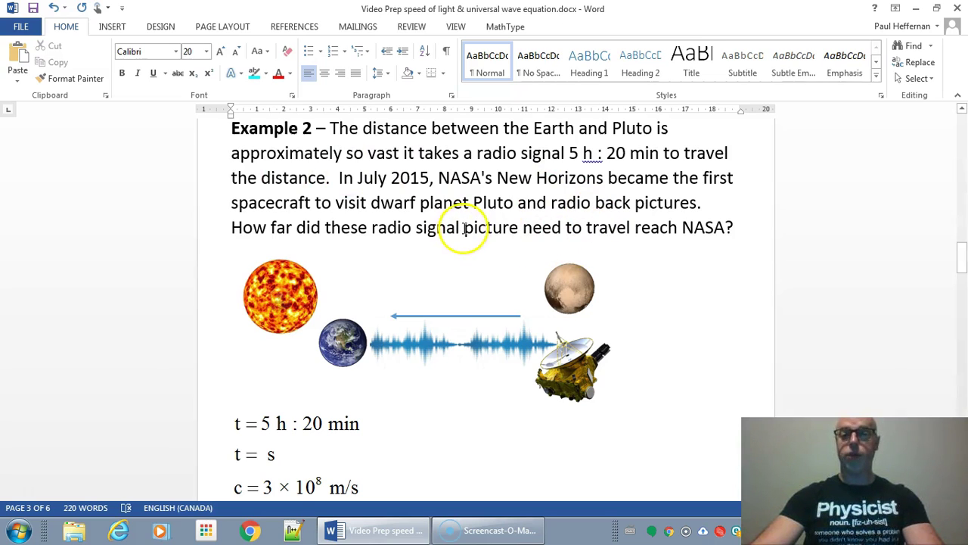
- Delete the stray word 'picture' from the Example 2 question
{"action": "left_click_drag", "start_coordinate": [463, 227], "coordinate": [516, 228]}
{"action": "key", "text": "Delete"}
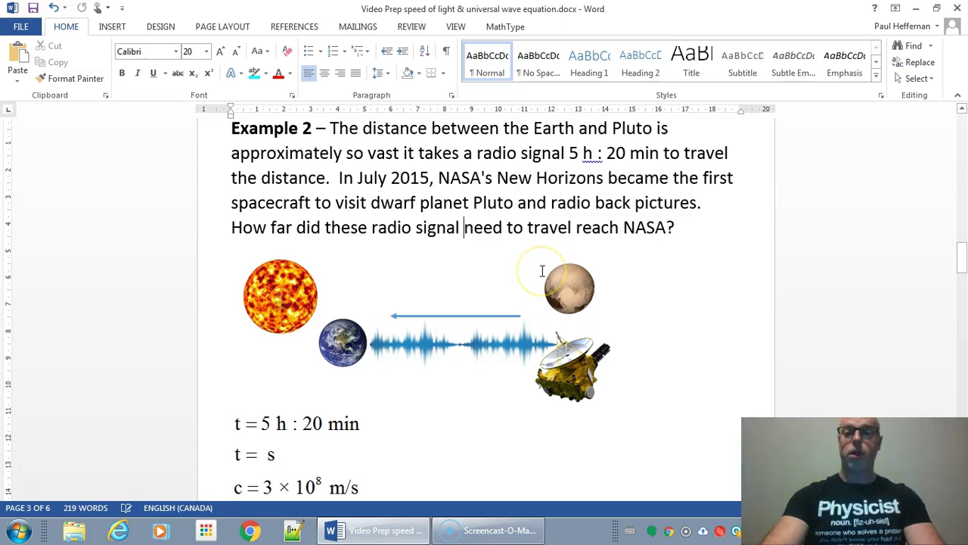
{"action": "scroll", "coordinate": [541, 271], "scroll_direction": "down", "scroll_amount": 2}
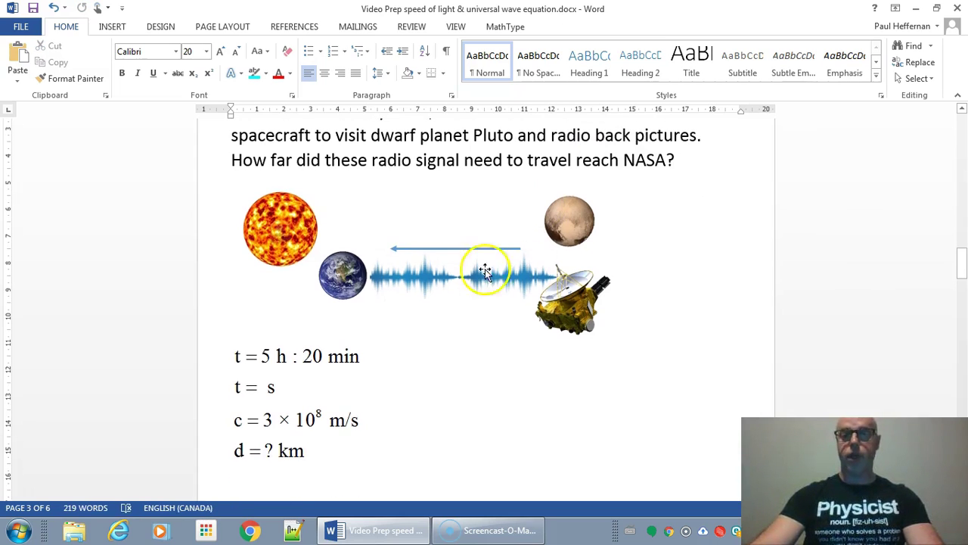
- Select the sun, Earth and spacecraft diagram images, then the given-values equation below
{"action": "left_click", "coordinate": [297, 232]}
{"action": "left_click", "coordinate": [340, 270]}
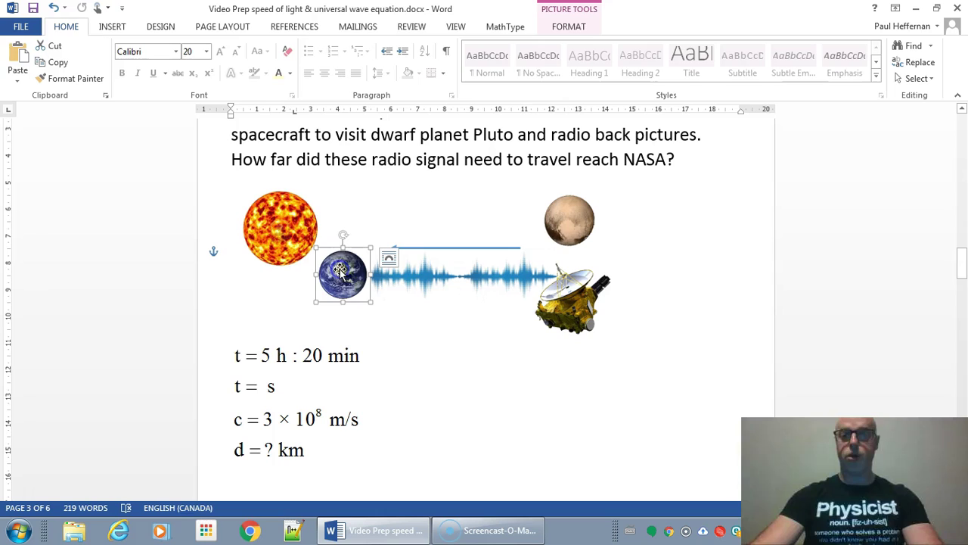
{"action": "left_click_drag", "start_coordinate": [340, 271], "coordinate": [366, 291]}
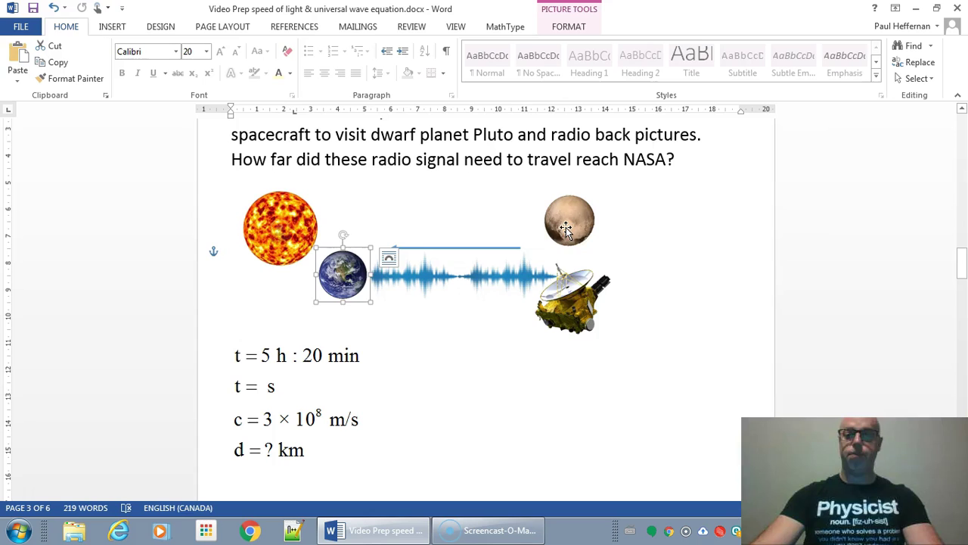
{"action": "left_click", "coordinate": [569, 286]}
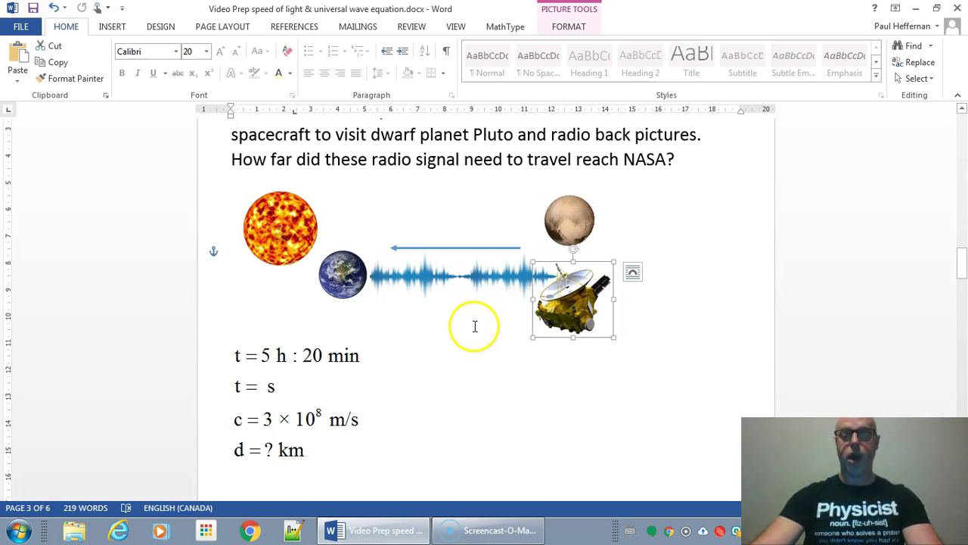
{"action": "scroll", "coordinate": [474, 326], "scroll_direction": "down", "scroll_amount": 1}
{"action": "scroll", "coordinate": [320, 287], "scroll_direction": "down", "scroll_amount": 2}
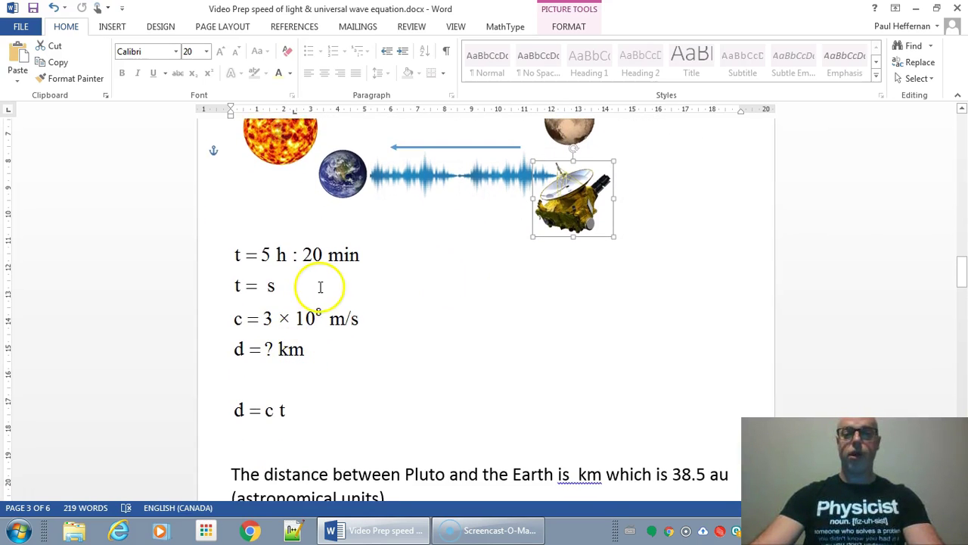
{"action": "scroll", "coordinate": [321, 293], "scroll_direction": "up", "scroll_amount": 1}
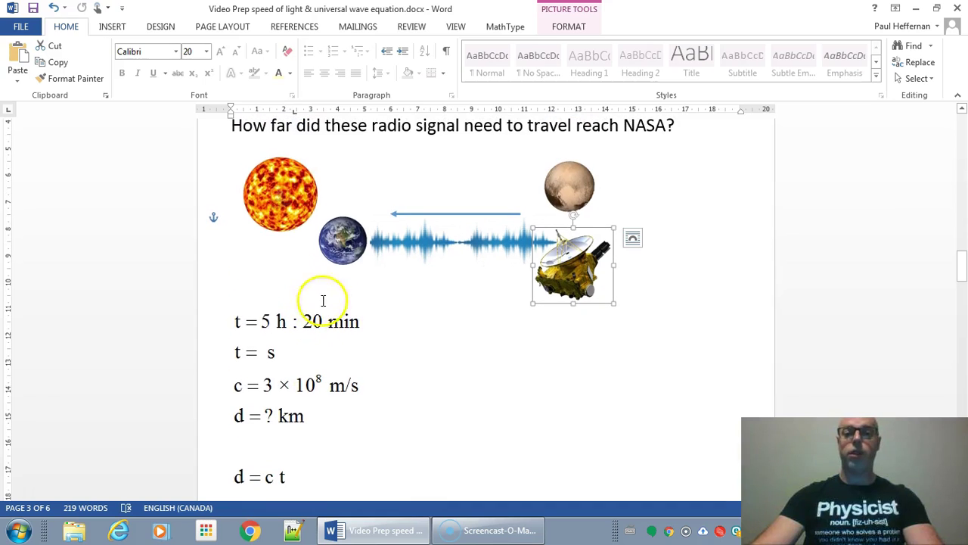
{"action": "left_click", "coordinate": [280, 367]}
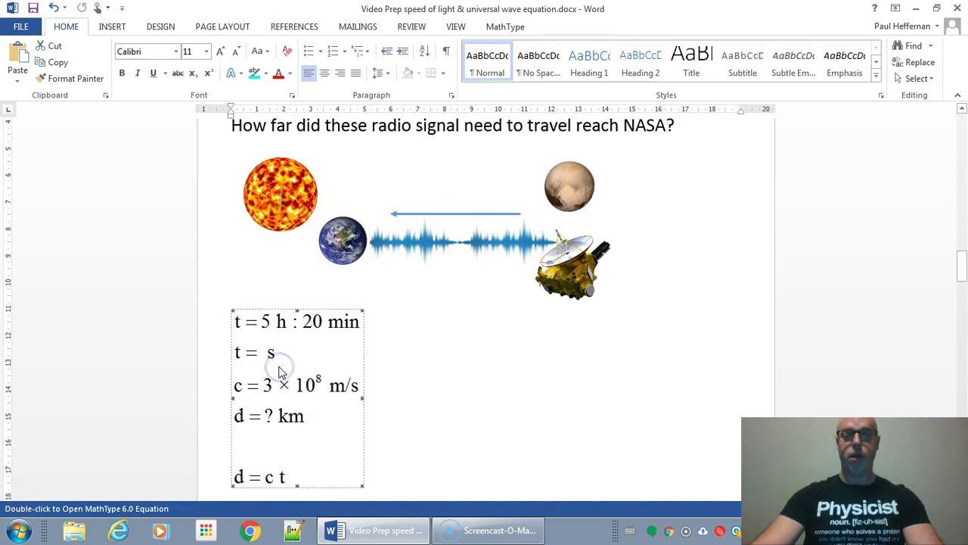
- Reopen the given-values equation and insert a multiplication sign after the 5
{"action": "scroll", "coordinate": [400, 345], "scroll_direction": "down", "scroll_amount": 2}
{"action": "double_click", "coordinate": [320, 294]}
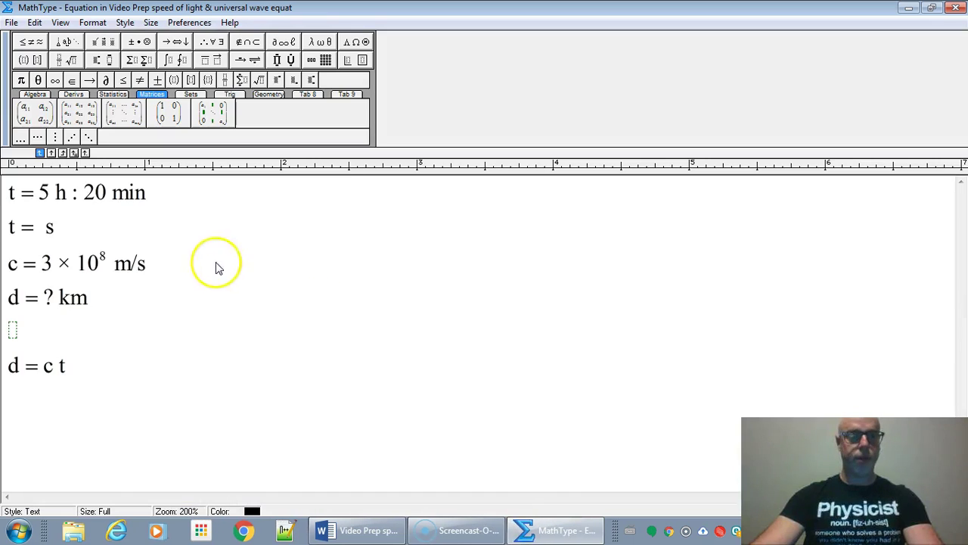
{"action": "left_click", "coordinate": [70, 210]}
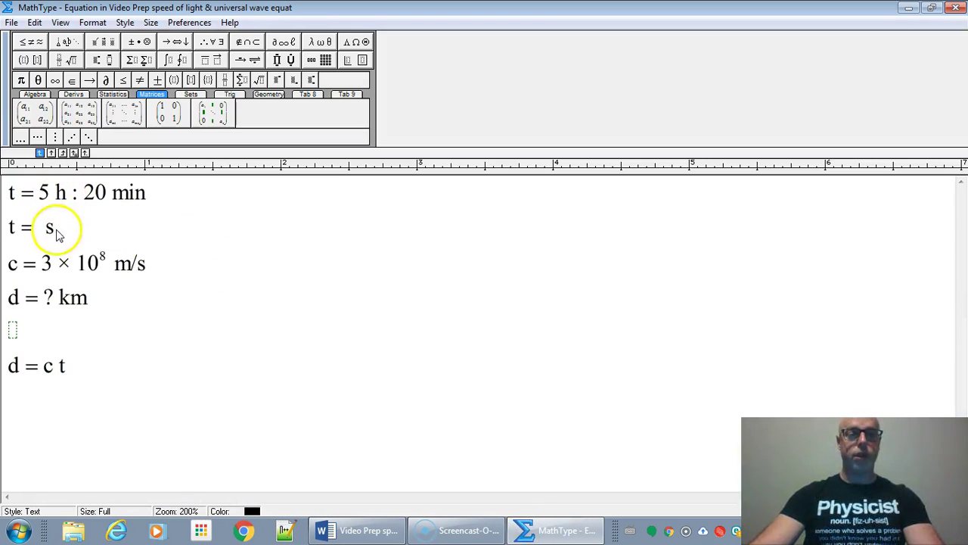
{"action": "left_click", "coordinate": [44, 227]}
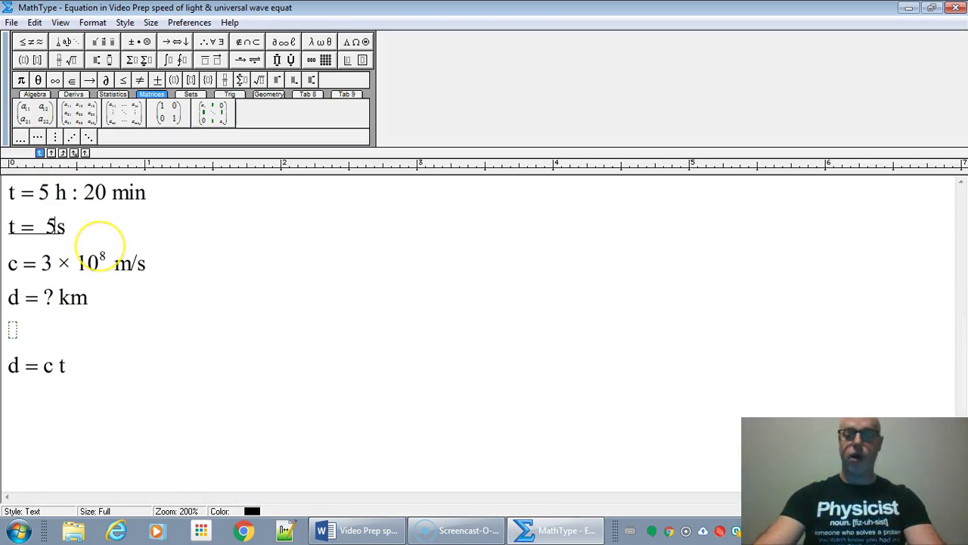
{"action": "left_click", "coordinate": [138, 42]}
{"action": "left_click", "coordinate": [148, 59]}
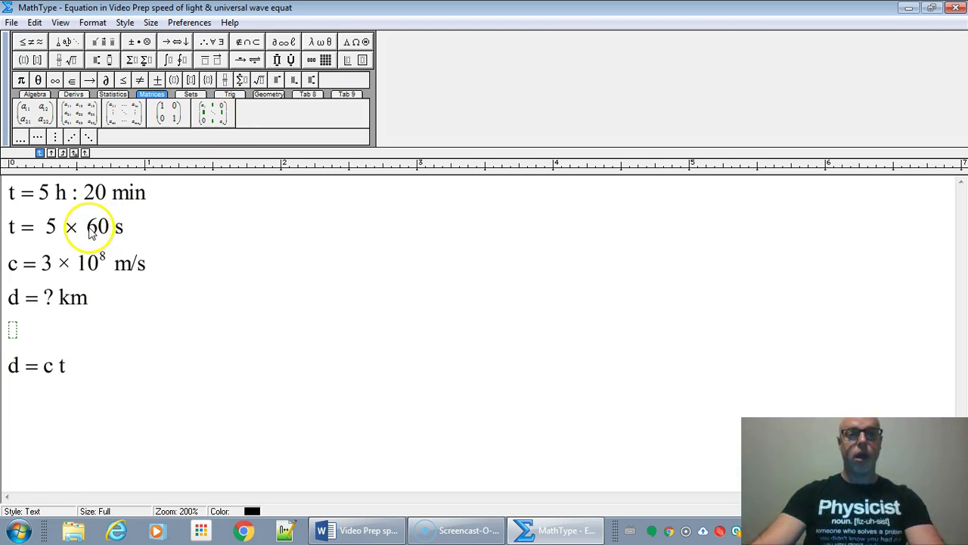
- Reuse the × 60 term to build t = 5 × 60 × 60 + 20 × 60 s
{"action": "left_click_drag", "start_coordinate": [72, 235], "coordinate": [116, 235]}
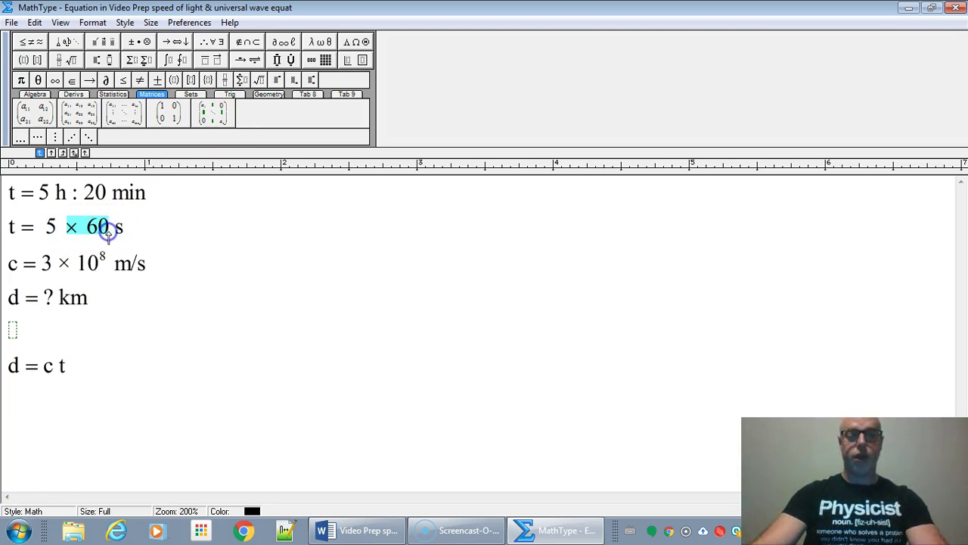
{"action": "key", "text": "ctrl+c"}
{"action": "left_click", "coordinate": [110, 231]}
{"action": "key", "text": "ctrl+v"}
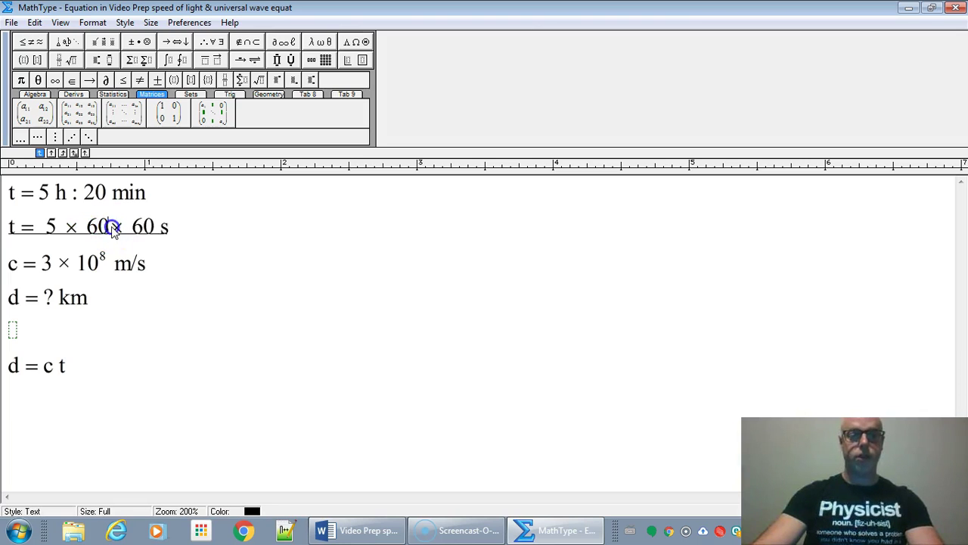
{"action": "left_click", "coordinate": [165, 227]}
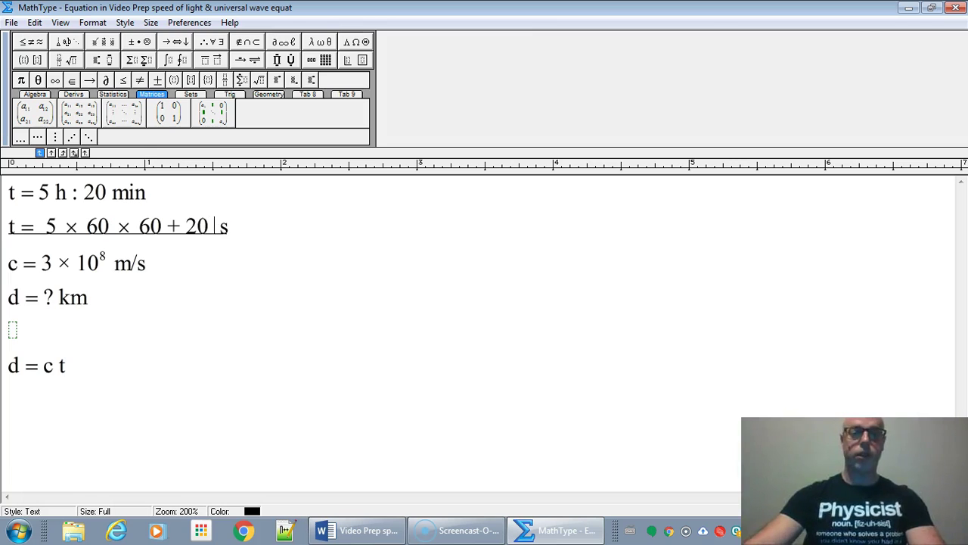
{"action": "mouse_move", "coordinate": [135, 42]}
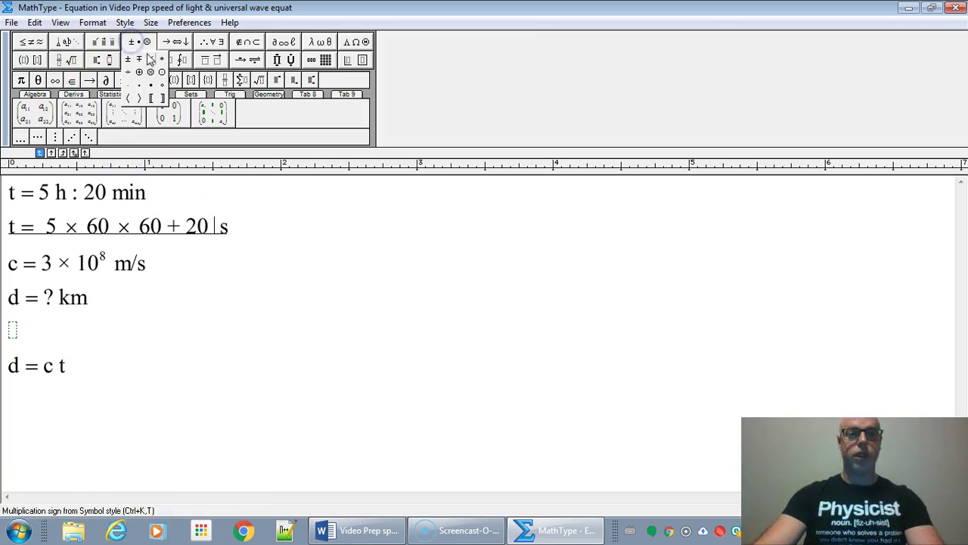
{"action": "left_click", "coordinate": [150, 59]}
{"action": "type", "text": "60"}
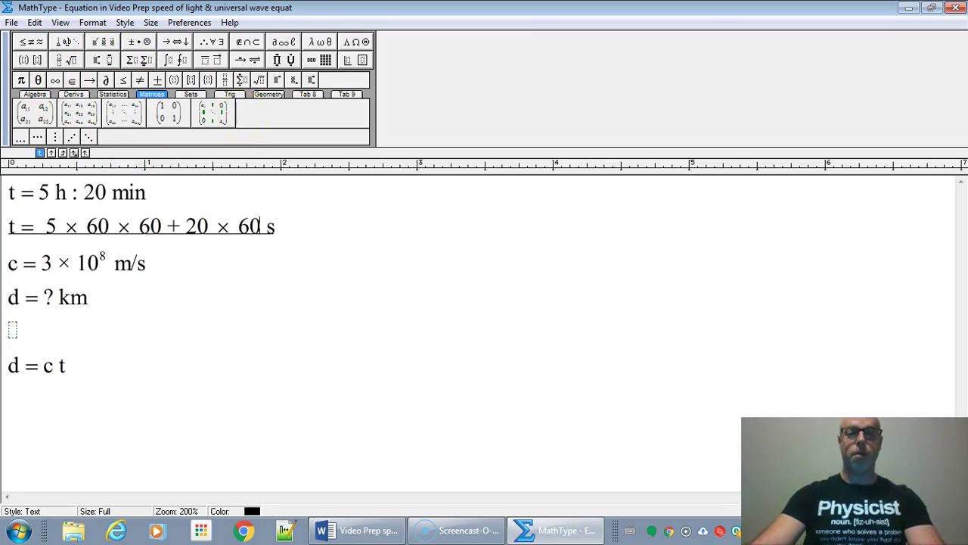
- Duplicate the expanded time line onto a new line below it
{"action": "left_click_drag", "start_coordinate": [282, 238], "coordinate": [17, 224]}
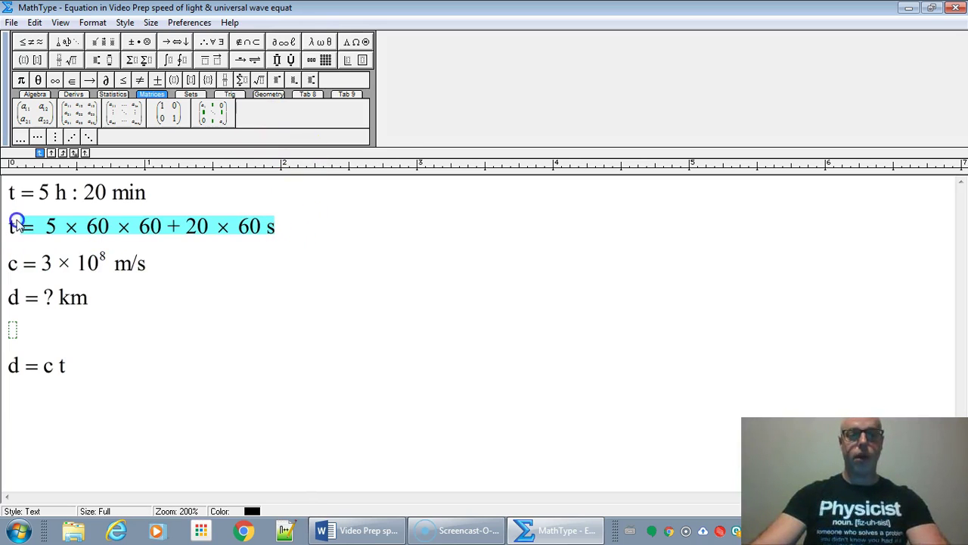
{"action": "left_click", "coordinate": [280, 224]}
{"action": "key", "text": "Return"}
{"action": "key", "text": "ctrl+v"}
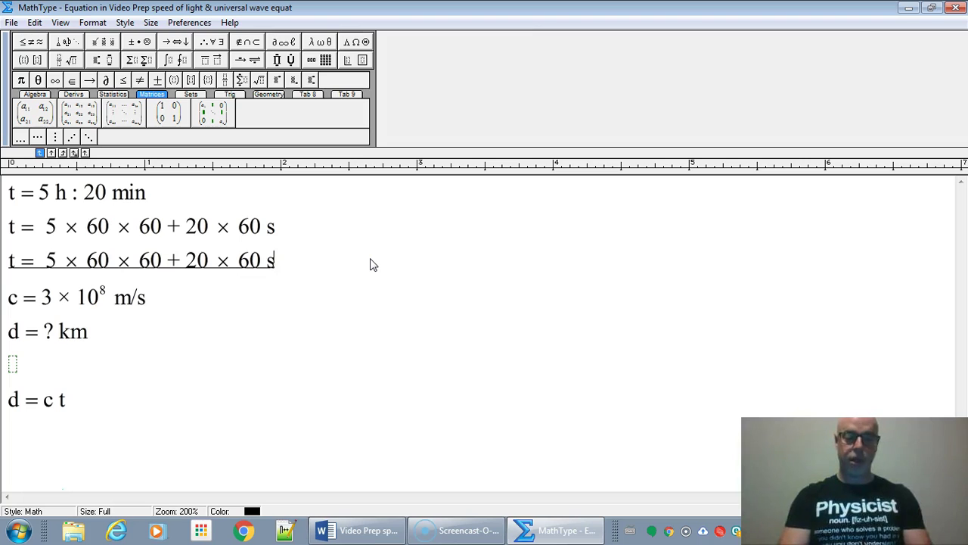
- Replace the third-line arithmetic with 19200 in text style, spacing it as 19 200
{"action": "left_click_drag", "start_coordinate": [305, 270], "coordinate": [51, 264]}
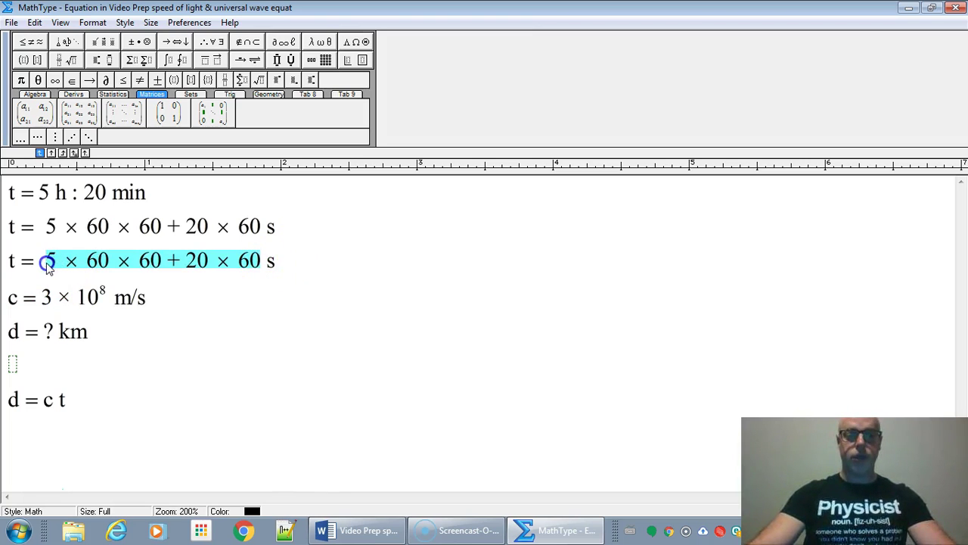
{"action": "type", "text": "19"}
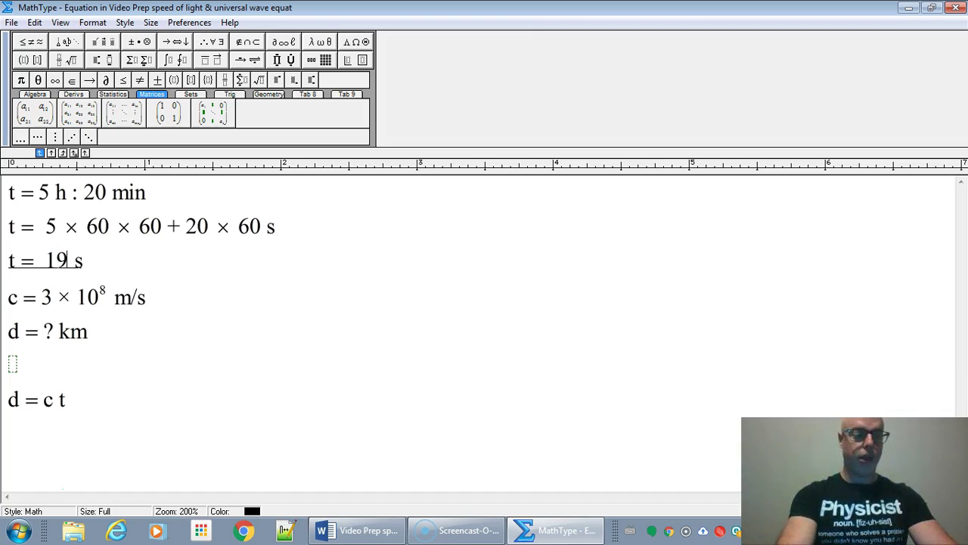
{"action": "type", "text": "200"}
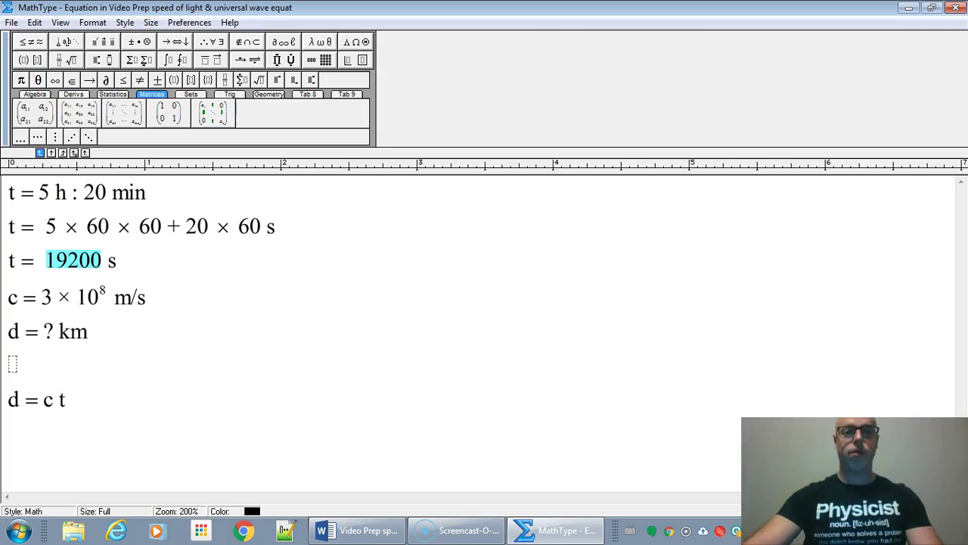
{"action": "left_click", "coordinate": [125, 22]}
{"action": "left_click", "coordinate": [144, 59]}
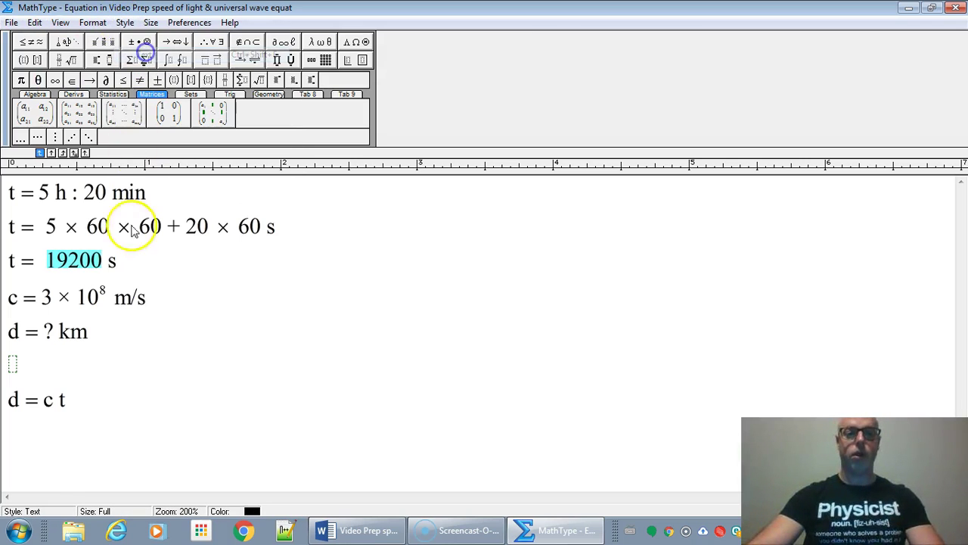
{"action": "left_click", "coordinate": [70, 263]}
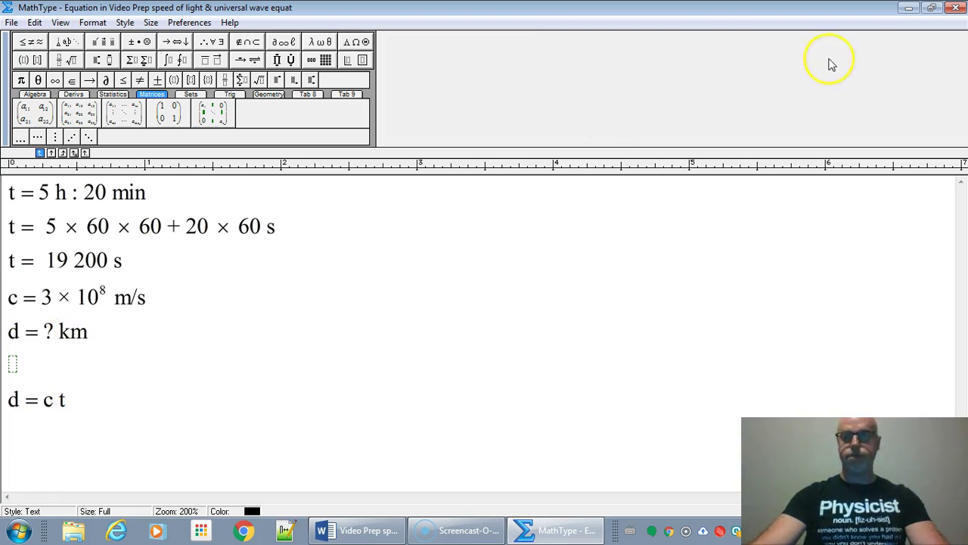
- Close MathType saving changes to Word, then reopen the equation
{"action": "left_click", "coordinate": [956, 8]}
{"action": "left_click", "coordinate": [432, 275]}
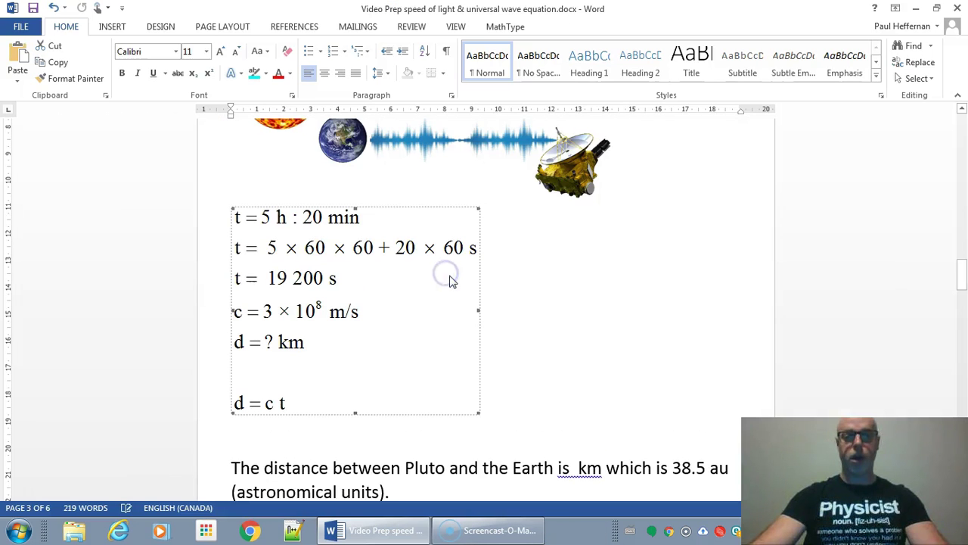
{"action": "left_click", "coordinate": [503, 311]}
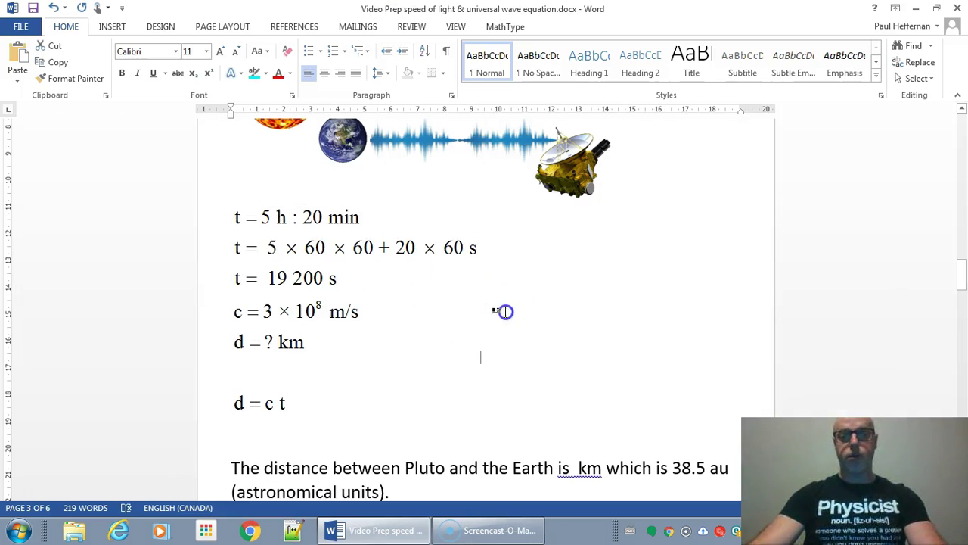
{"action": "double_click", "coordinate": [522, 287]}
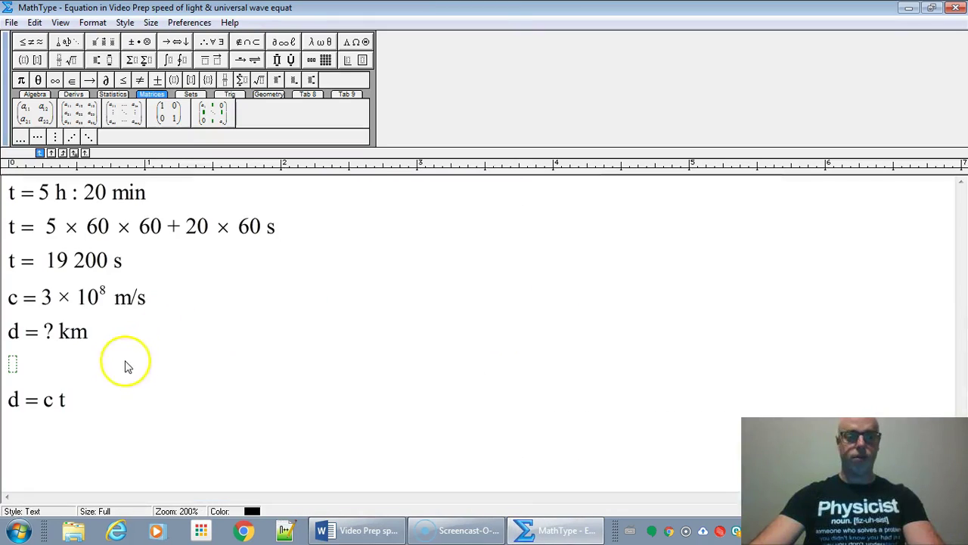
- Move the d = c t line to the top of the equation
{"action": "left_click_drag", "start_coordinate": [87, 327], "coordinate": [17, 242]}
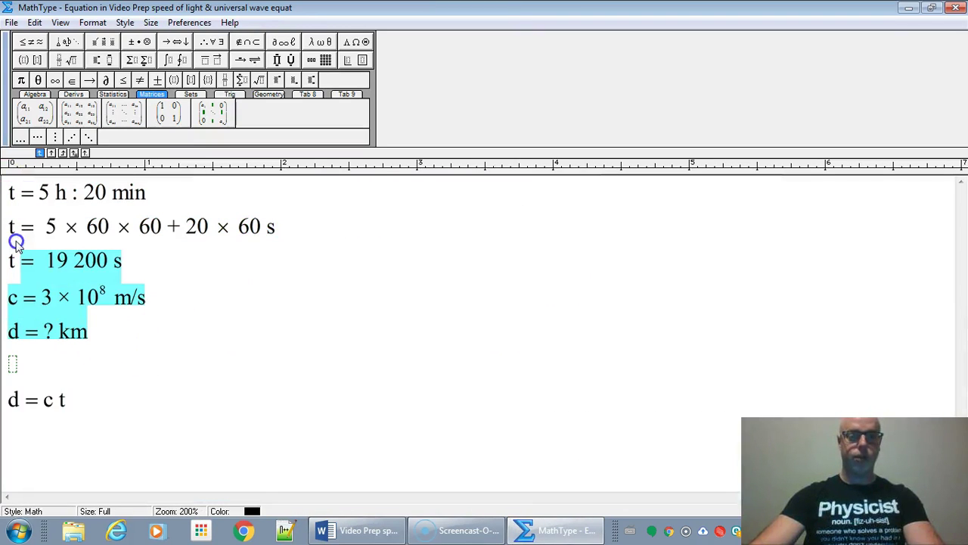
{"action": "left_click", "coordinate": [190, 291]}
{"action": "key", "text": "shift+Home"}
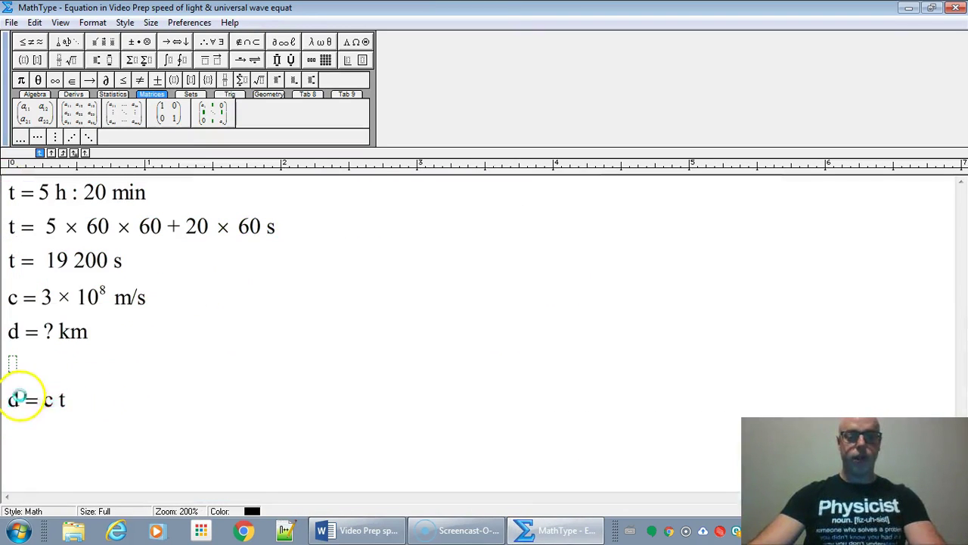
{"action": "key", "text": "ctrl+x"}
{"action": "left_click", "coordinate": [9, 198]}
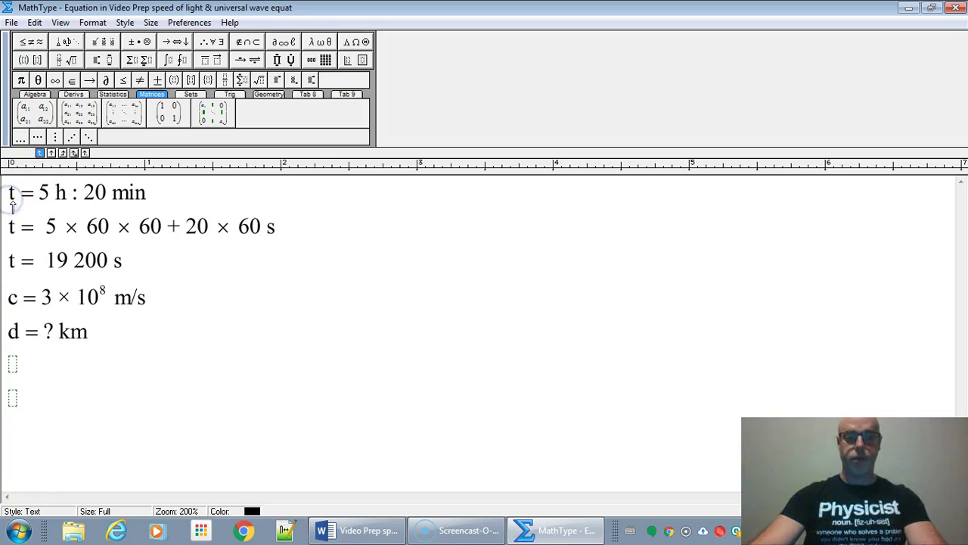
{"action": "key", "text": "ctrl+v"}
{"action": "key", "text": "Return"}
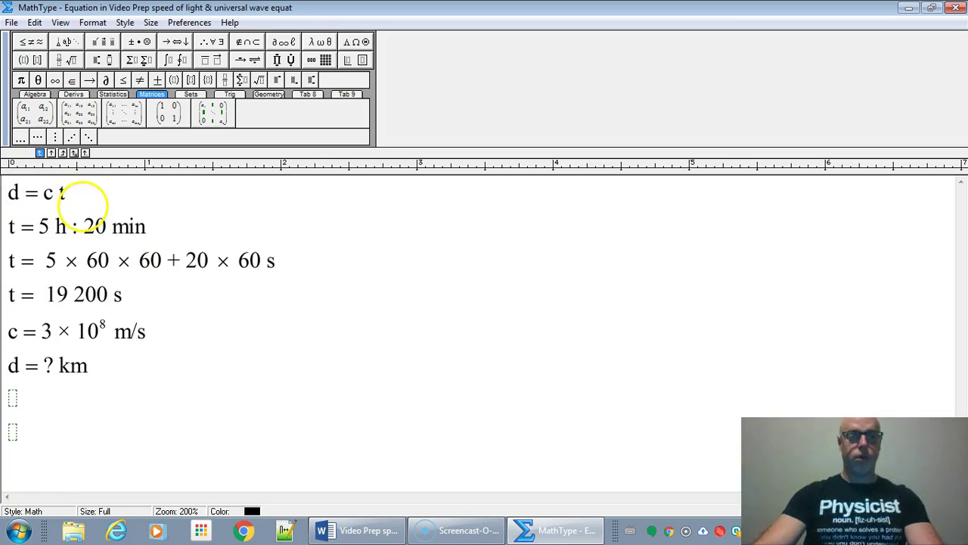
- Remove 19 200 s from the time line and copy d = c t onto a new second line
{"action": "left_click_drag", "start_coordinate": [47, 296], "coordinate": [123, 295]}
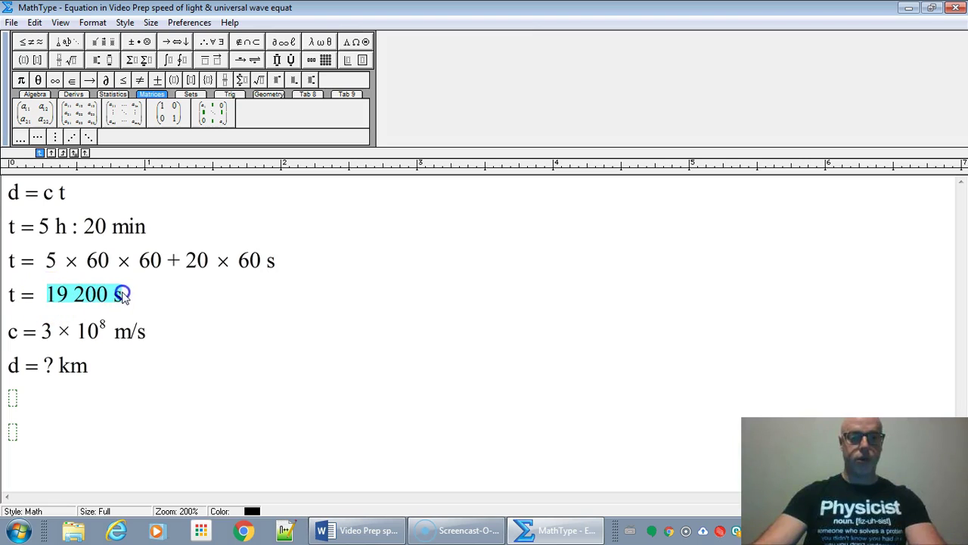
{"action": "key", "text": "Delete"}
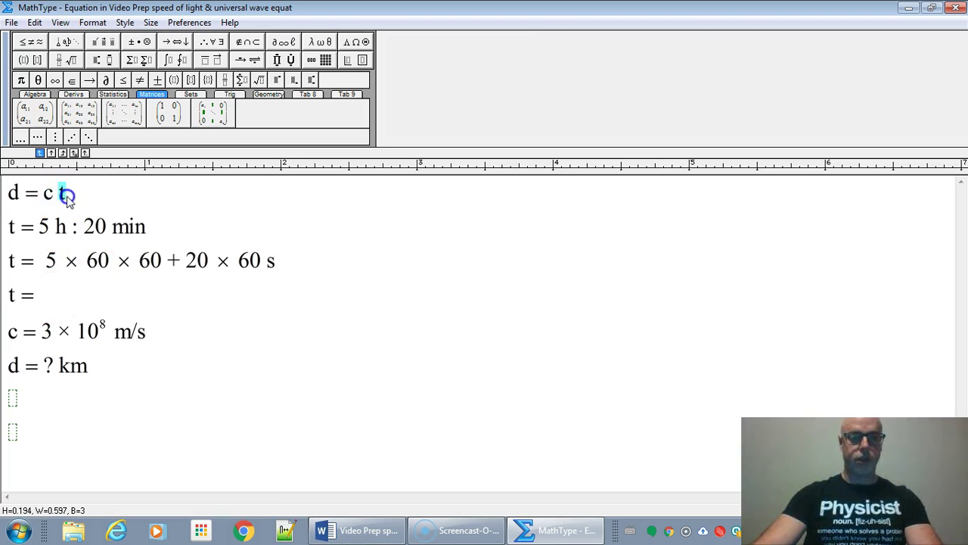
{"action": "left_click", "coordinate": [76, 198]}
{"action": "key", "text": "Return"}
{"action": "left_click_drag", "start_coordinate": [10, 190], "coordinate": [71, 195]}
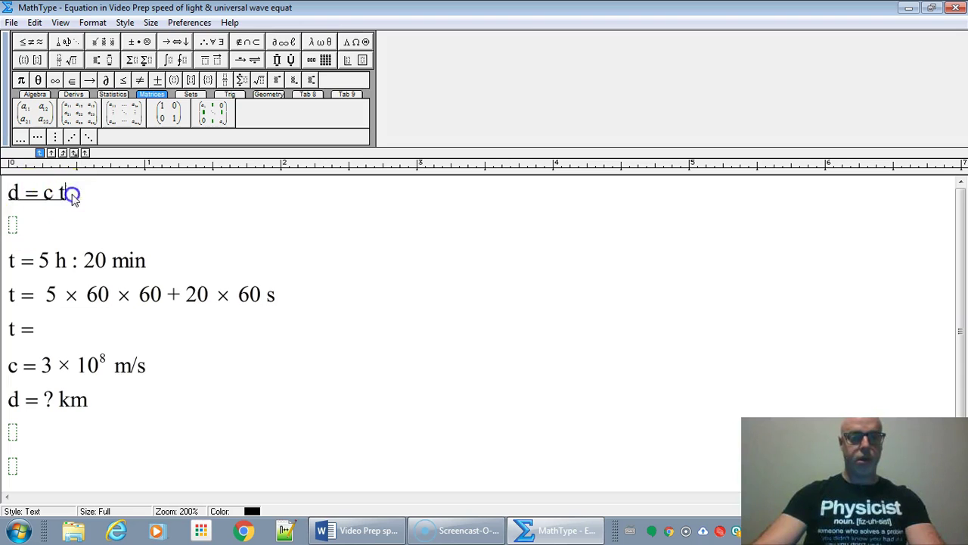
{"action": "key", "text": "ctrl+c"}
{"action": "left_click", "coordinate": [23, 227]}
{"action": "key", "text": "ctrl+v"}
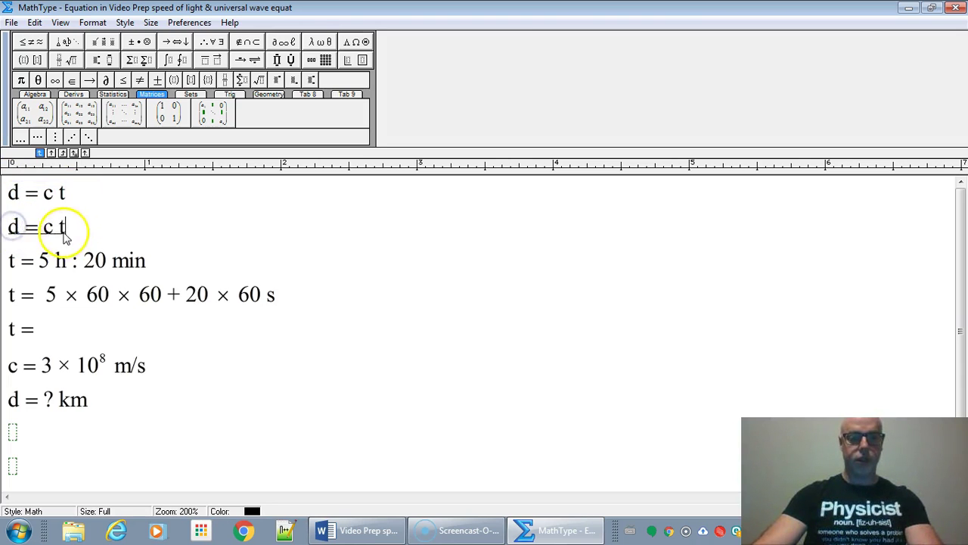
- Put 19 200 s in parentheses in place of t on the second line
{"action": "left_click", "coordinate": [97, 310]}
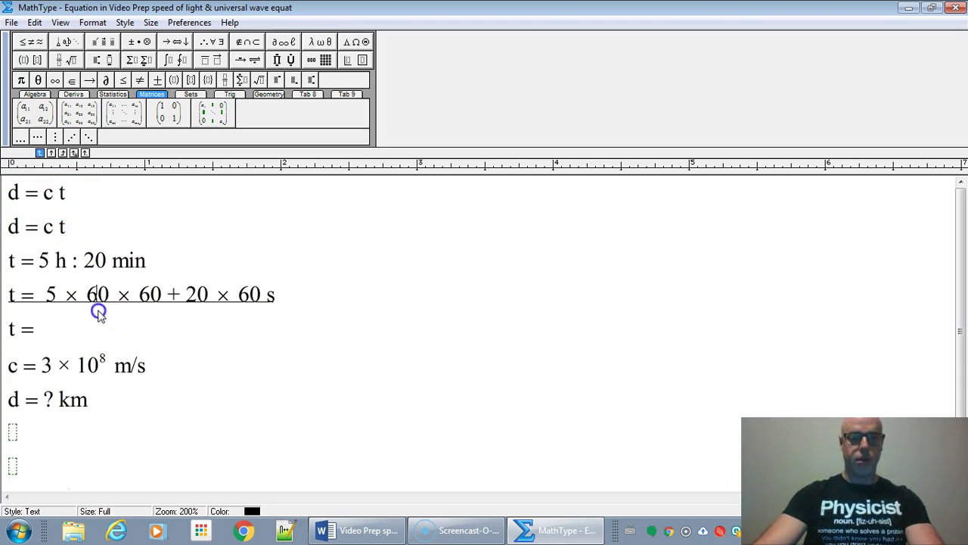
{"action": "double_click", "coordinate": [67, 228]}
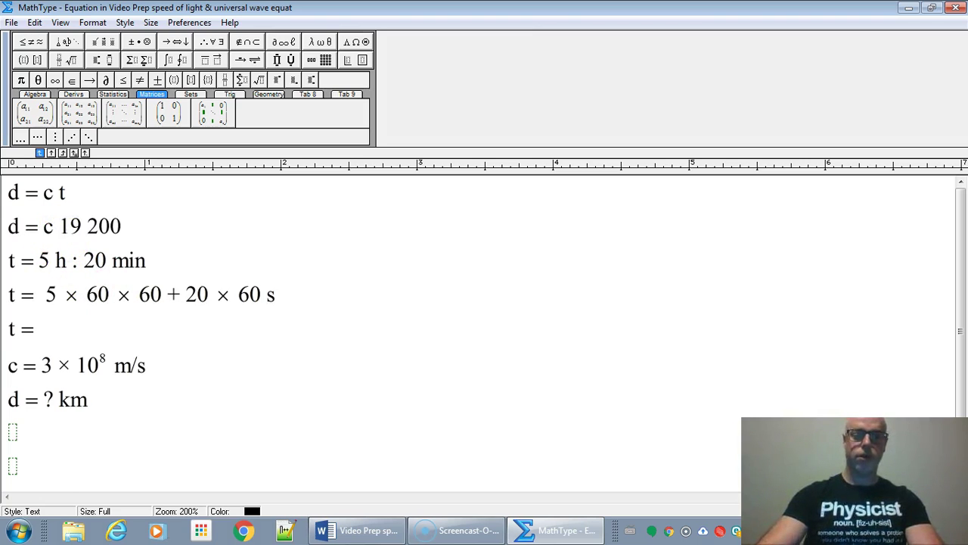
{"action": "left_click_drag", "start_coordinate": [60, 226], "coordinate": [132, 227]}
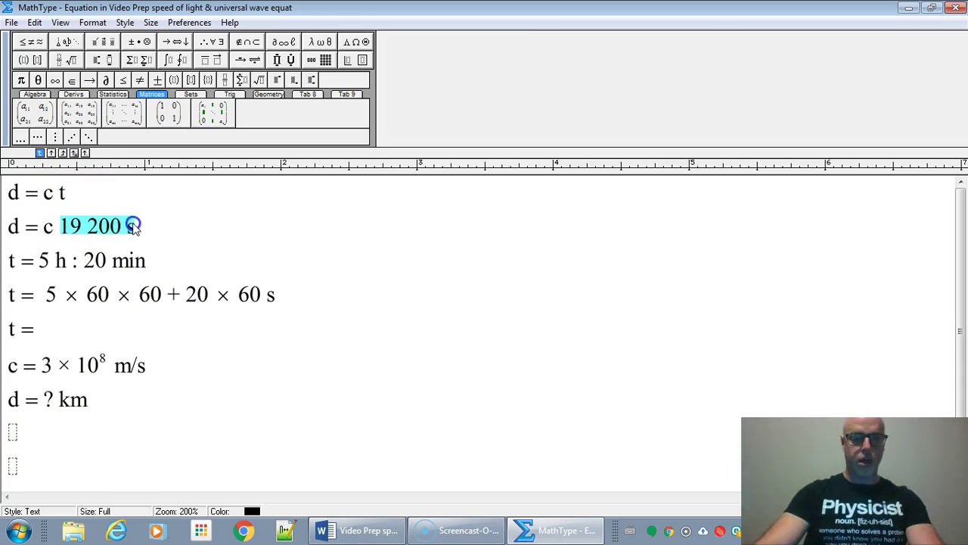
{"action": "left_click", "coordinate": [23, 61]}
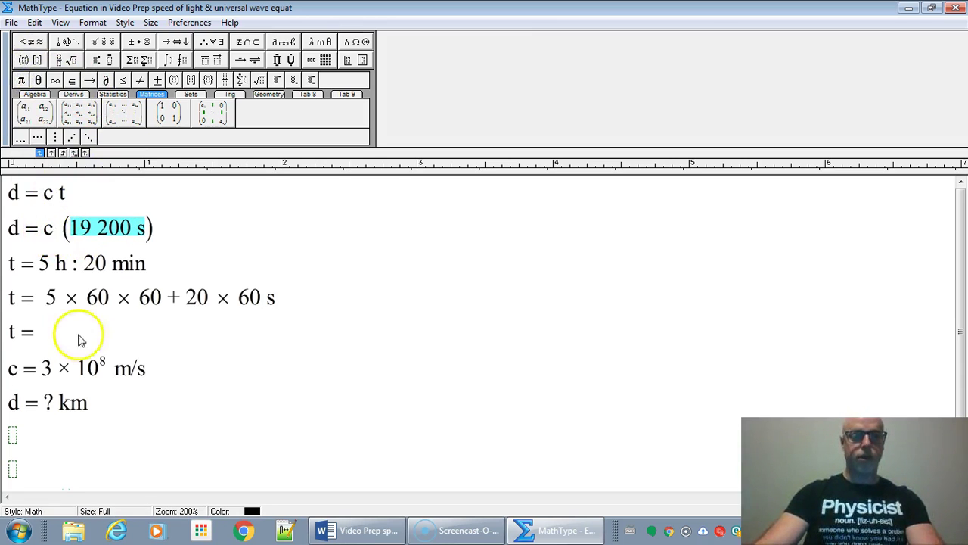
{"action": "left_click", "coordinate": [58, 374]}
- Substitute (3 × 10⁸ m/s) in round brackets for c, then select the old t and c lines
{"action": "mouse_move", "coordinate": [58, 374]}
{"action": "left_mouse_down"}
{"action": "mouse_move", "coordinate": [119, 374]}
{"action": "mouse_move", "coordinate": [46, 370]}
{"action": "left_mouse_up"}
{"action": "key", "text": "ctrl+x"}
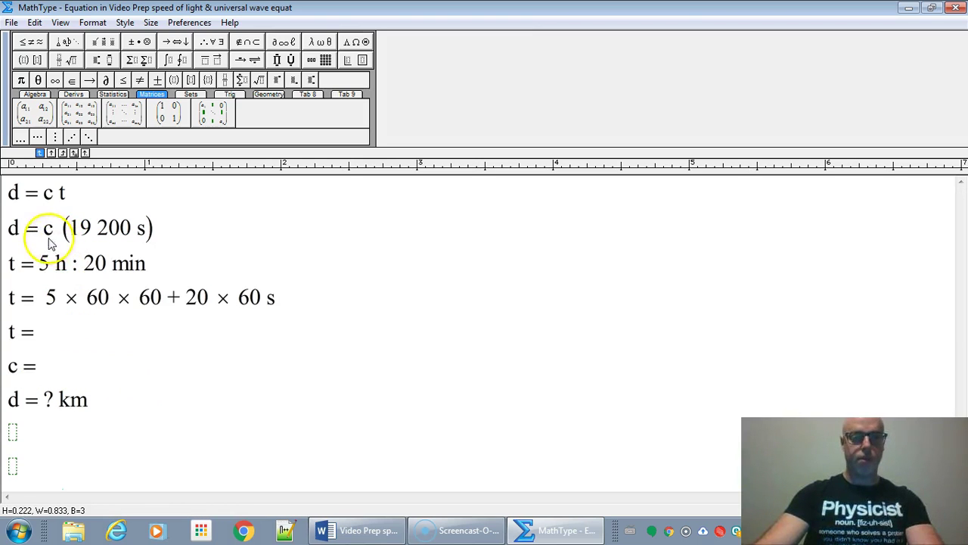
{"action": "double_click", "coordinate": [49, 228]}
{"action": "left_click", "coordinate": [59, 233]}
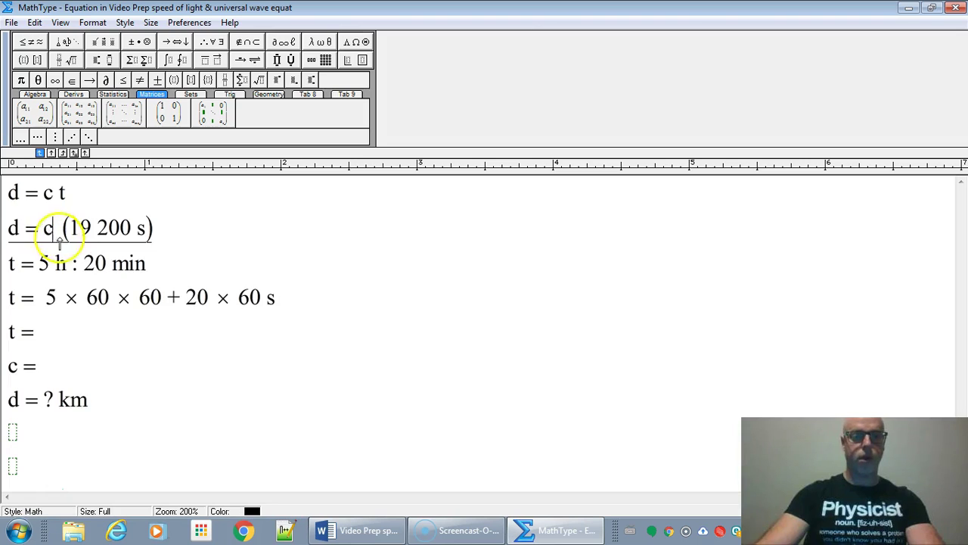
{"action": "key", "text": "ctrl+z"}
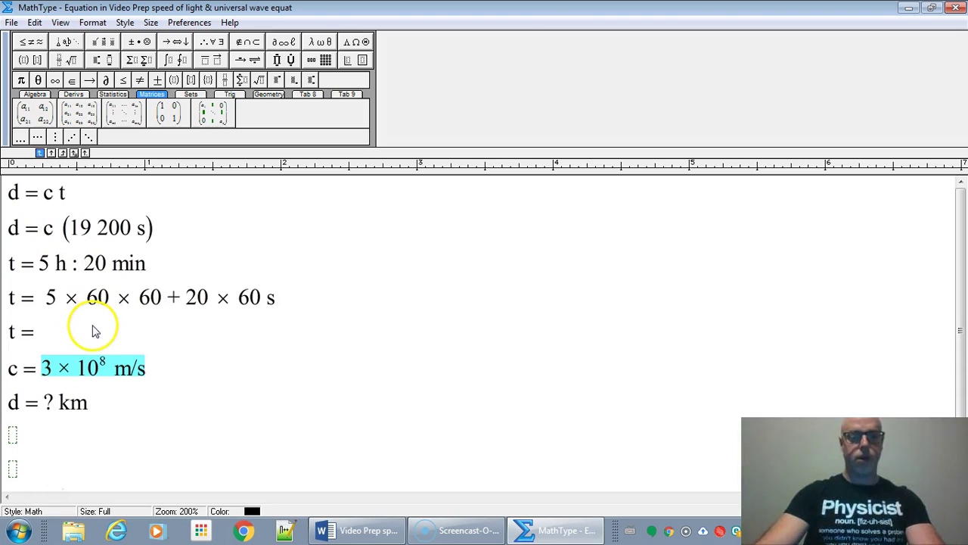
{"action": "key", "text": "ctrl+x"}
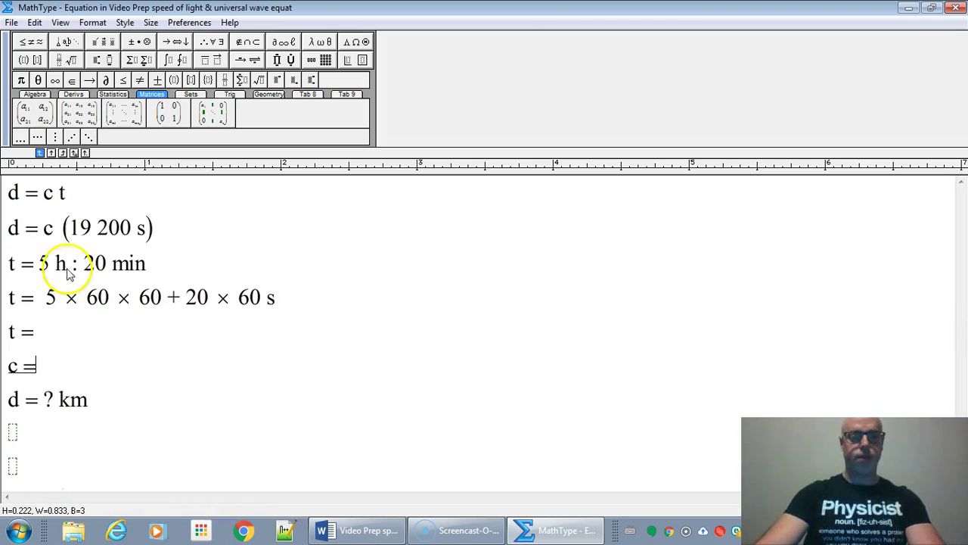
{"action": "double_click", "coordinate": [44, 234]}
{"action": "key", "text": "ctrl+v"}
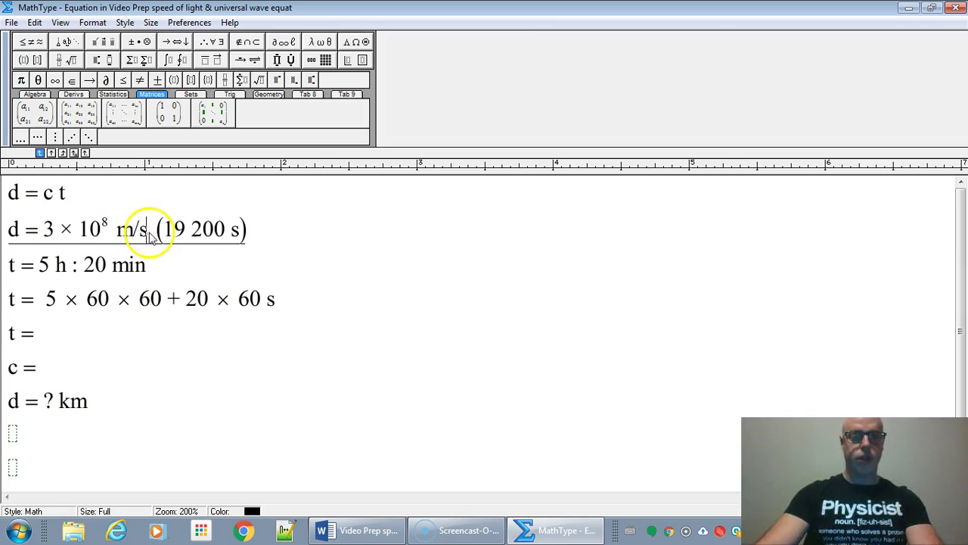
{"action": "left_click_drag", "start_coordinate": [149, 233], "coordinate": [41, 229]}
{"action": "left_click", "coordinate": [23, 59]}
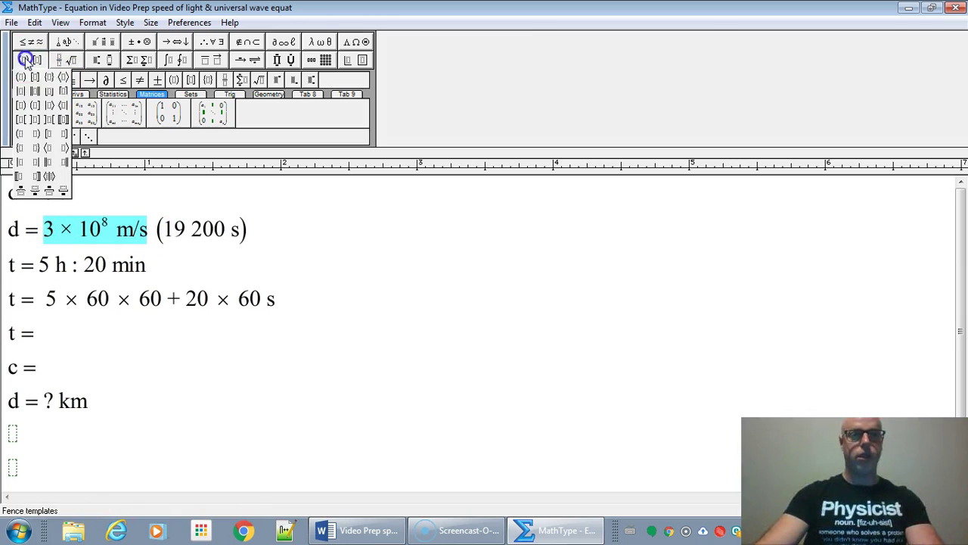
{"action": "left_click", "coordinate": [21, 79]}
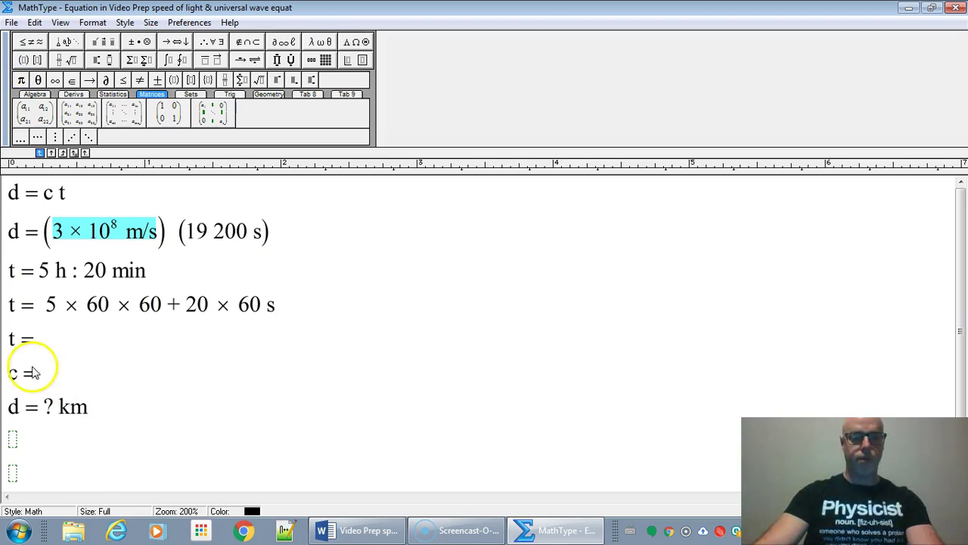
{"action": "left_click_drag", "start_coordinate": [40, 378], "coordinate": [4, 272]}
- Delete the t and c lines and replace ? with 3 × 10⁸ m, moving km to the next line
{"action": "key", "text": "Delete"}
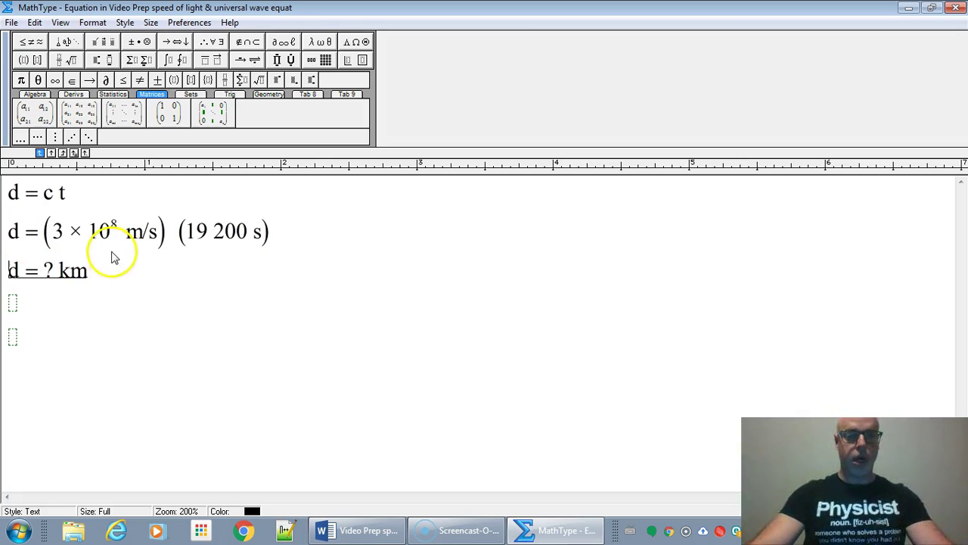
{"action": "mouse_move", "coordinate": [51, 239]}
{"action": "left_mouse_down"}
{"action": "mouse_move", "coordinate": [160, 236]}
{"action": "mouse_move", "coordinate": [151, 272]}
{"action": "mouse_move", "coordinate": [149, 238]}
{"action": "mouse_move", "coordinate": [61, 236]}
{"action": "left_mouse_up"}
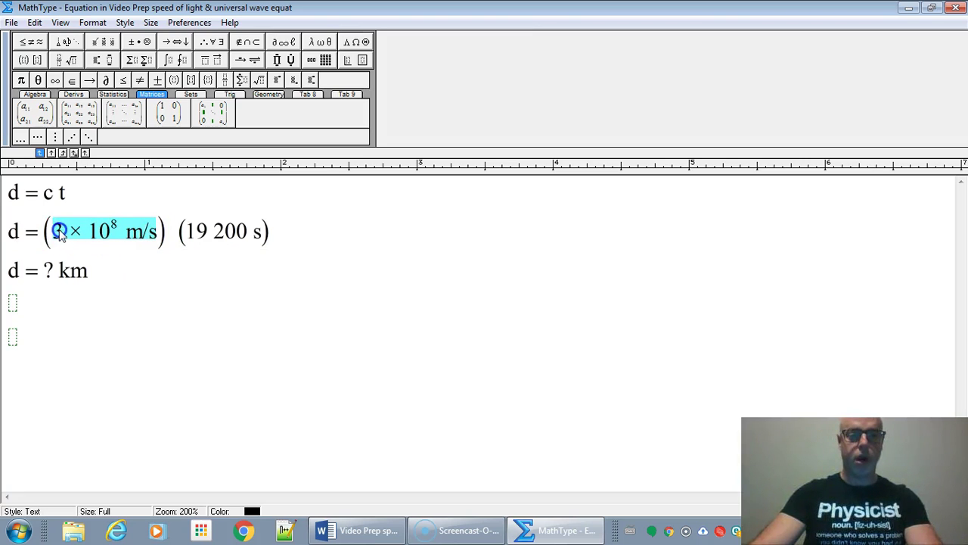
{"action": "left_click", "coordinate": [44, 274]}
{"action": "key", "text": "ctrl+v"}
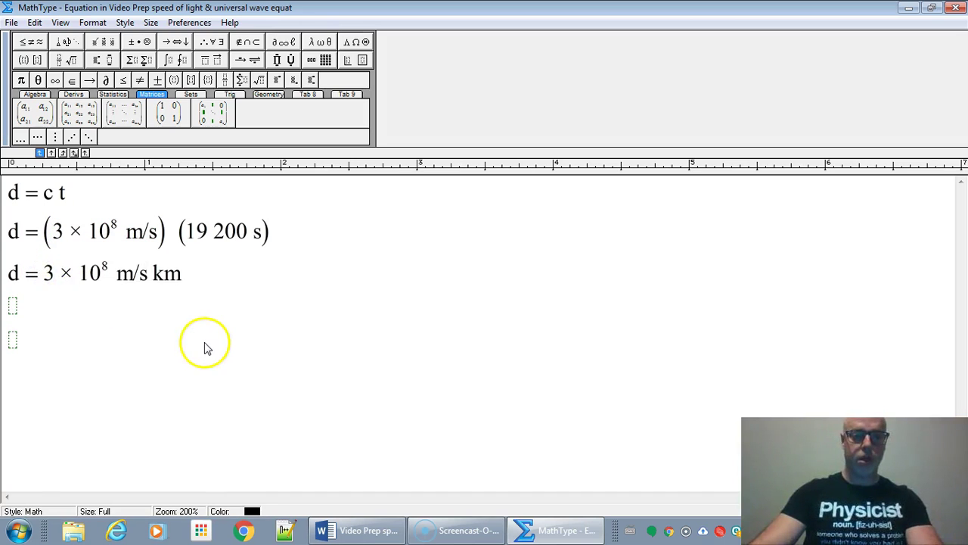
{"action": "key", "text": "BackSpace"}
{"action": "key", "text": "BackSpace"}
{"action": "key", "text": "Return"}
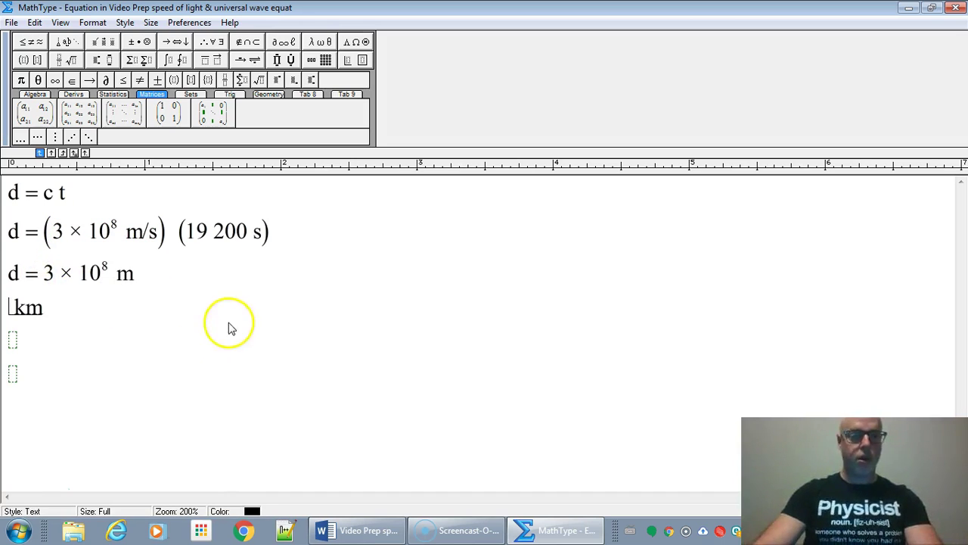
- Change the coefficient to 5.76 for d = 5.76 × 10¹² m and add the note (trillion)
{"action": "double_click", "coordinate": [49, 273]}
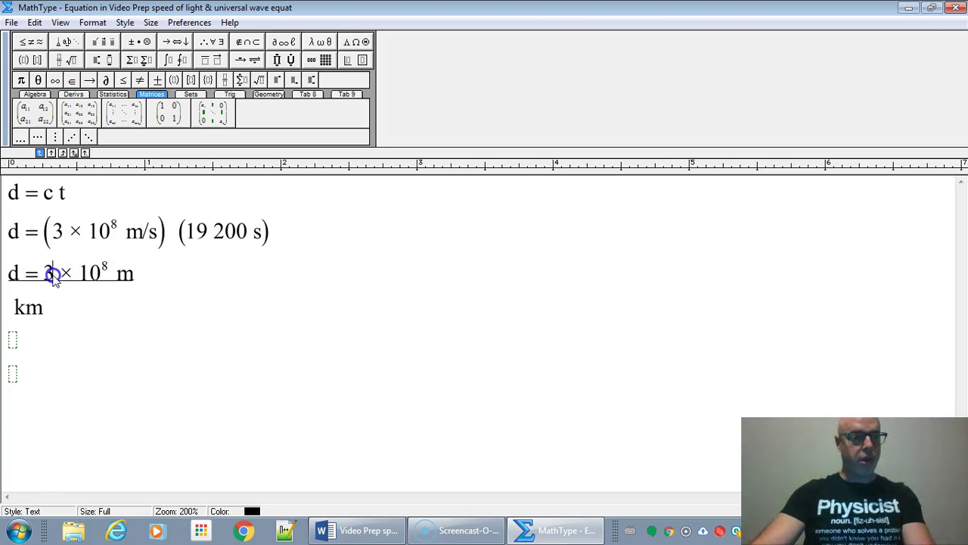
{"action": "key", "text": "BackSpace"}
{"action": "type", "text": "5.75"}
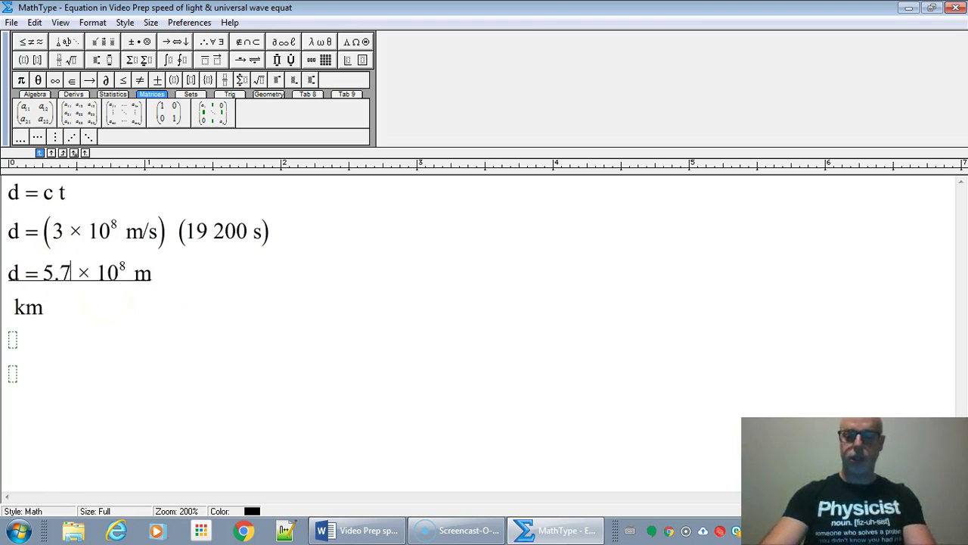
{"action": "key", "text": "BackSpace"}
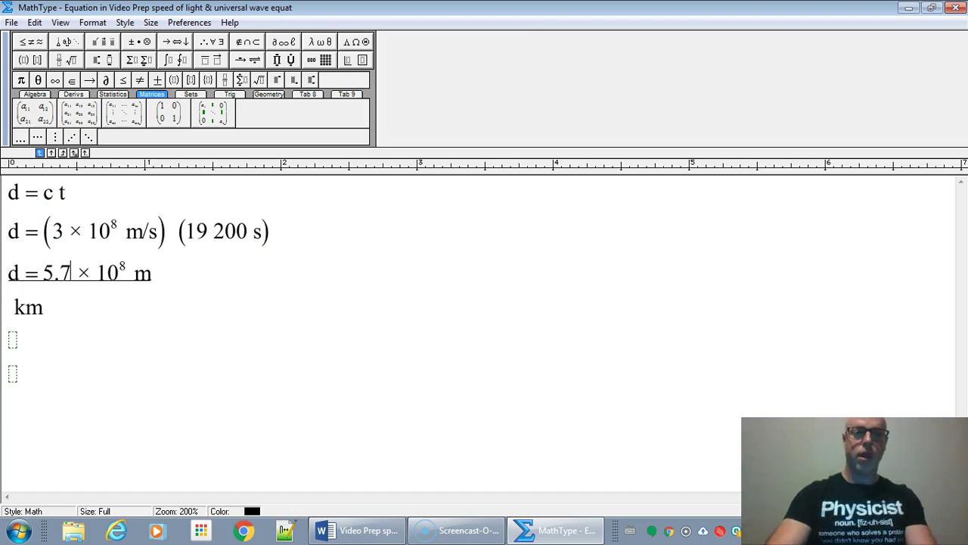
{"action": "type", "text": "6"}
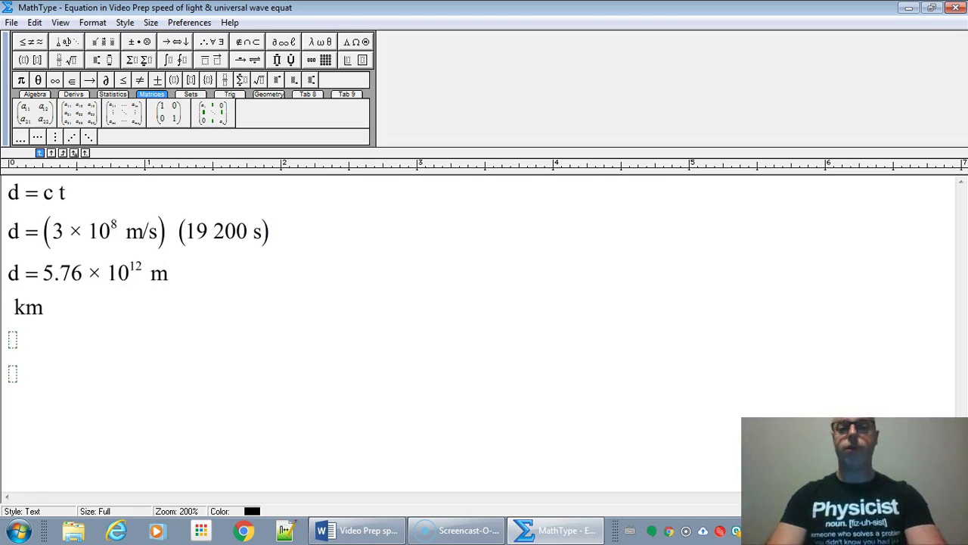
{"action": "type", "text": "(tril"}
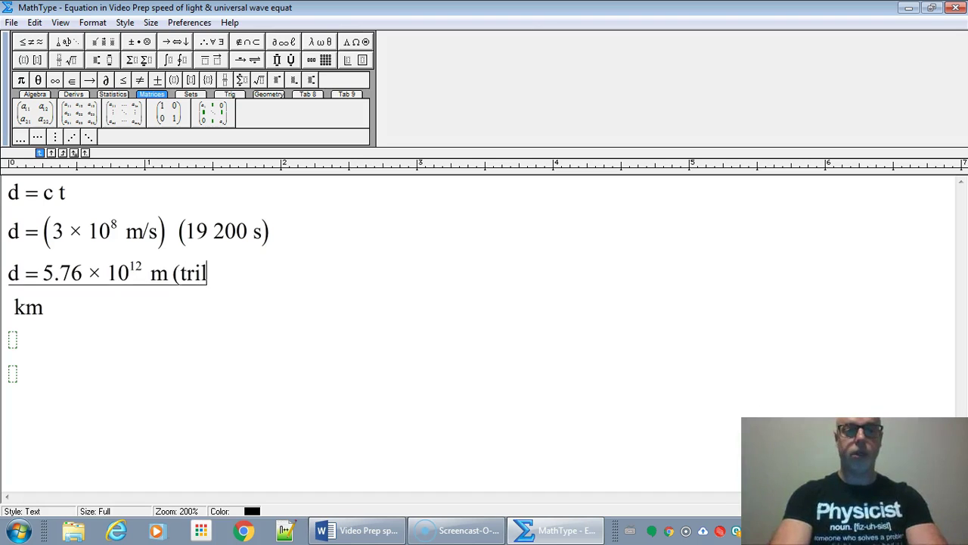
{"action": "type", "text": "lion)"}
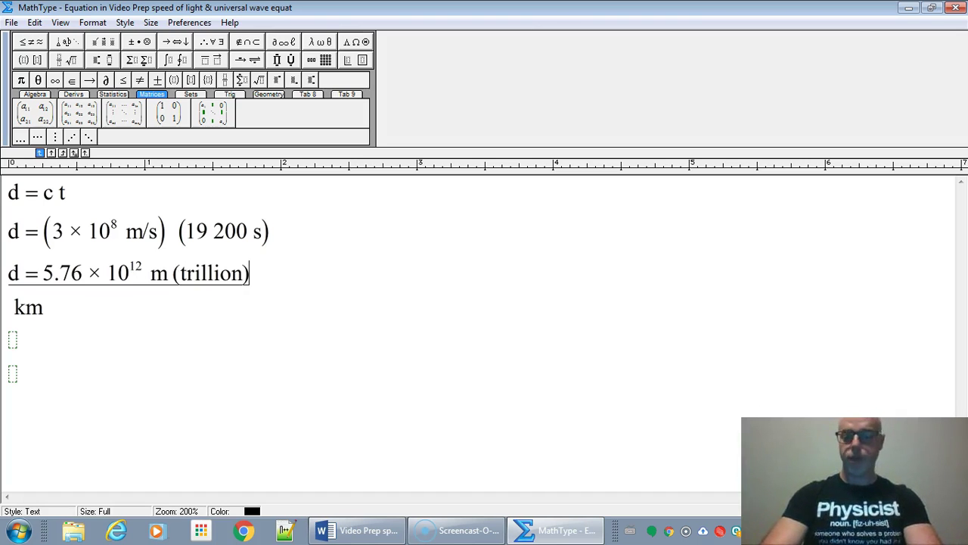
- Copy the d = 5.76 × 10¹² m result onto a new line below
{"action": "key", "text": "Return"}
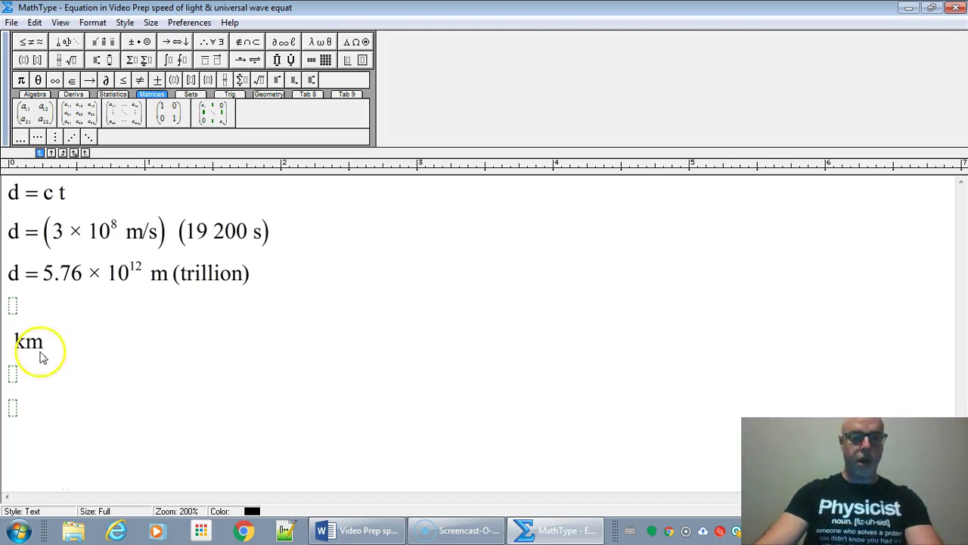
{"action": "left_click_drag", "start_coordinate": [166, 275], "coordinate": [5, 272]}
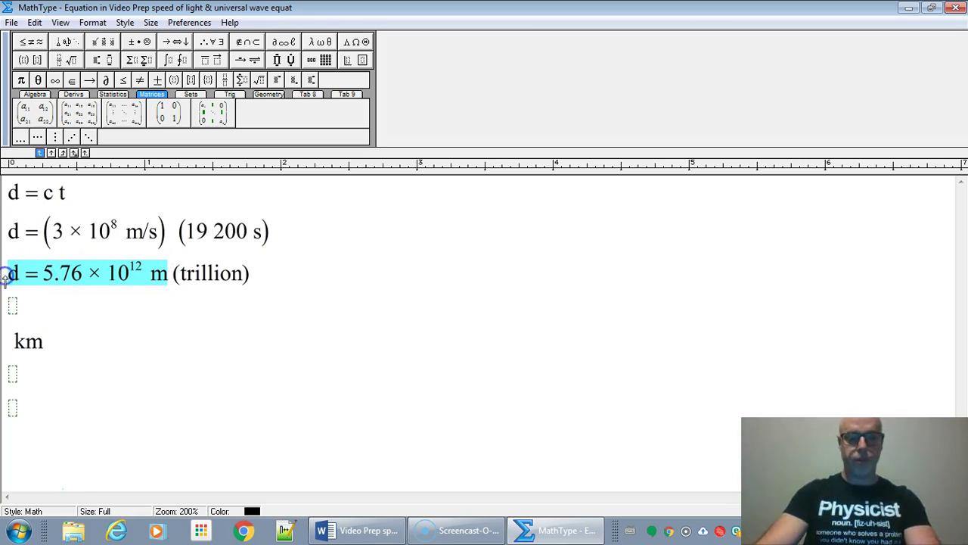
{"action": "key", "text": "ctrl+c"}
{"action": "left_click", "coordinate": [11, 304]}
{"action": "key", "text": "ctrl+v"}
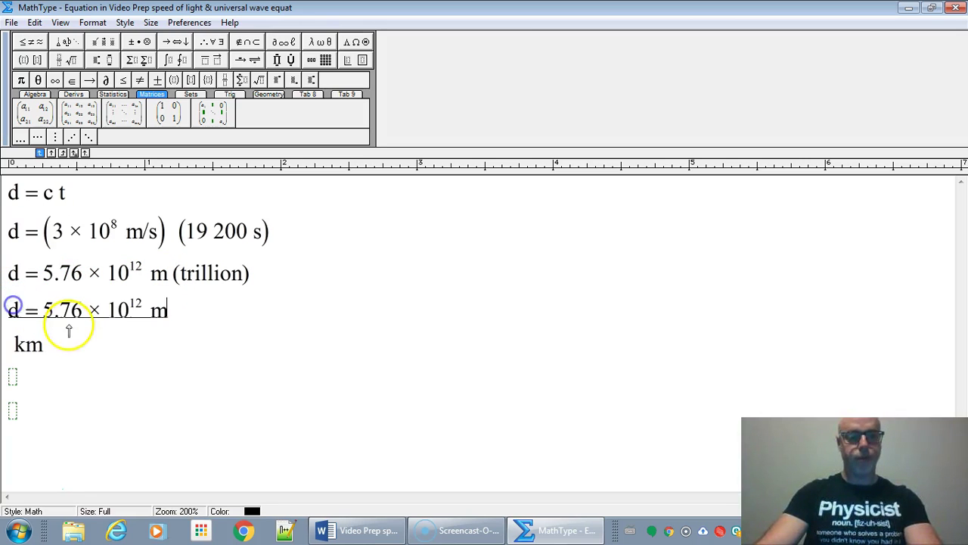
- Change the copy to d = 5.76 × 10⁹ km (billion) and copy that line
{"action": "left_click", "coordinate": [136, 313]}
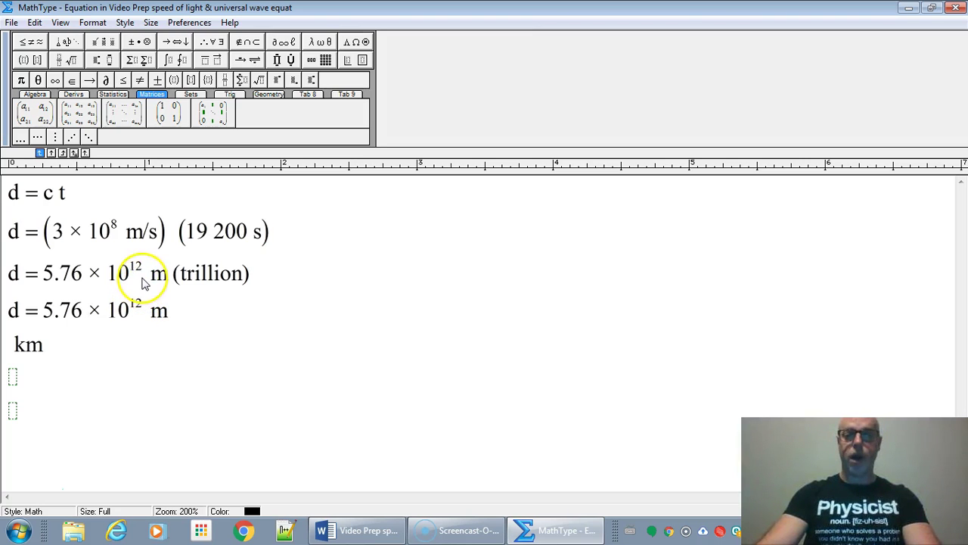
{"action": "left_click", "coordinate": [137, 305]}
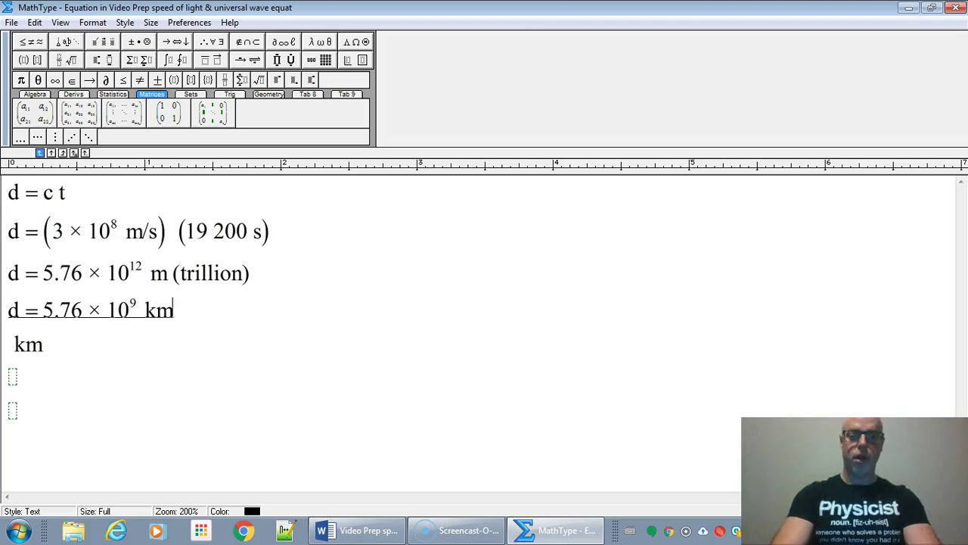
{"action": "type", "text": "(billion"}
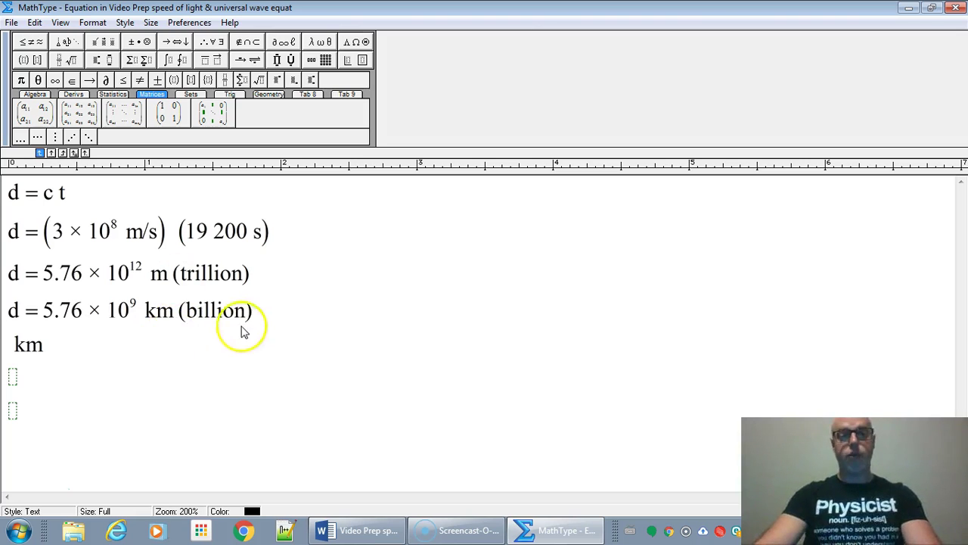
{"action": "left_click_drag", "start_coordinate": [249, 316], "coordinate": [12, 314]}
{"action": "key", "text": "ctrl+c"}
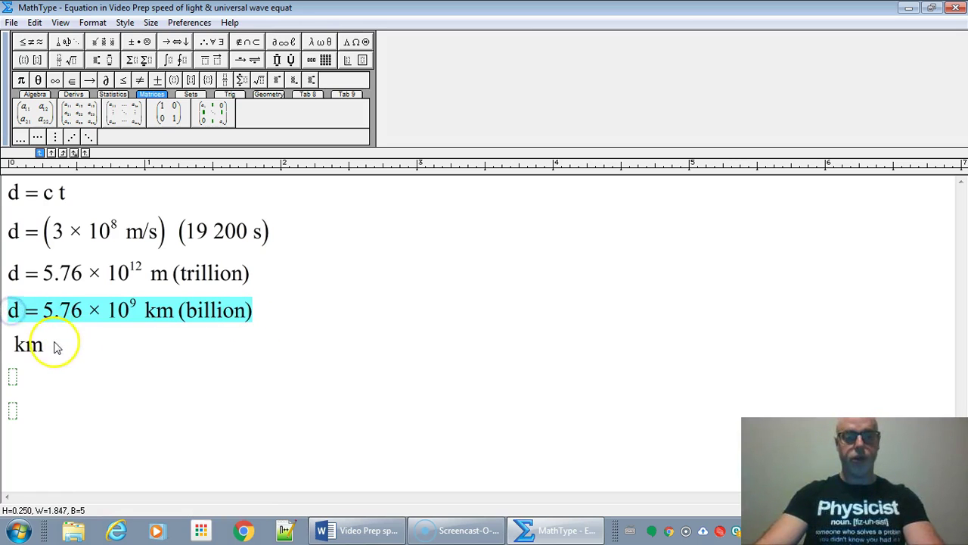
- Paste the kilometre result over the leftover km line and drop the decimal point from 5.76
{"action": "left_click_drag", "start_coordinate": [65, 337], "coordinate": [8, 340]}
{"action": "key", "text": "ctrl+v"}
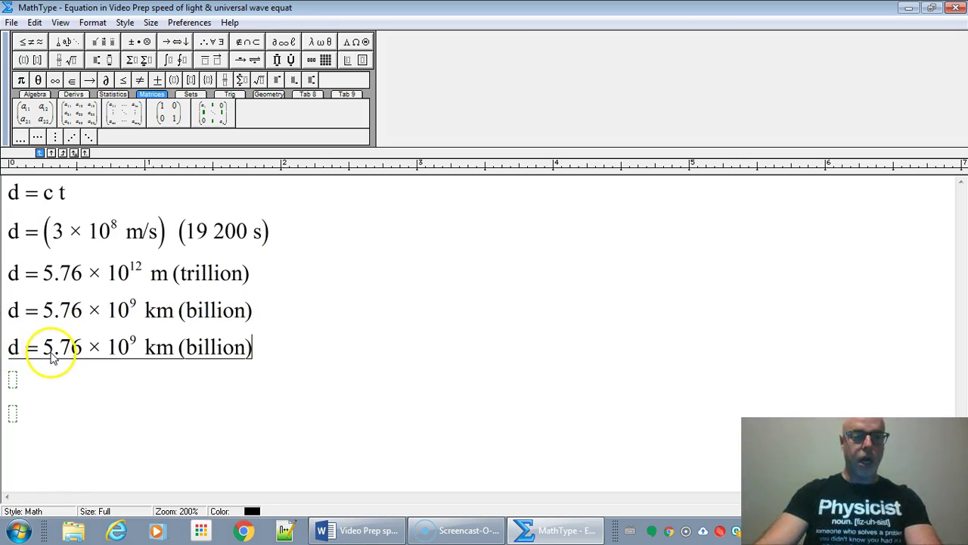
{"action": "left_click", "coordinate": [54, 353]}
{"action": "key", "text": "BackSpace"}
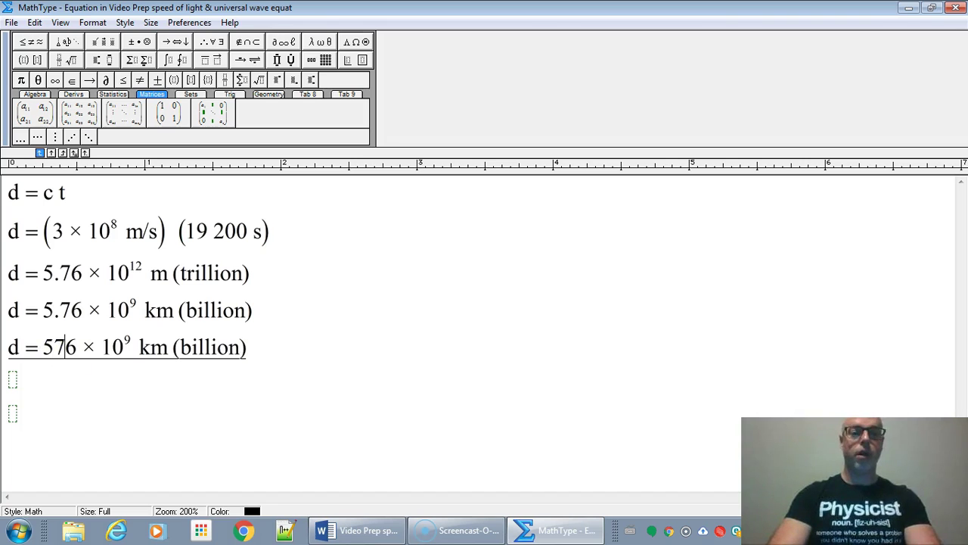
{"action": "left_click", "coordinate": [125, 22]}
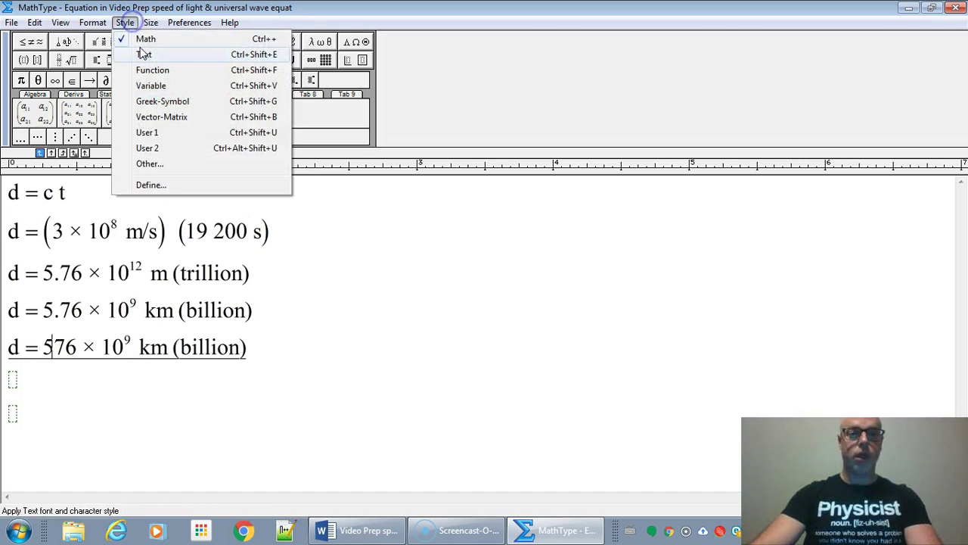
{"action": "left_click", "coordinate": [142, 53]}
{"action": "left_click", "coordinate": [82, 348]}
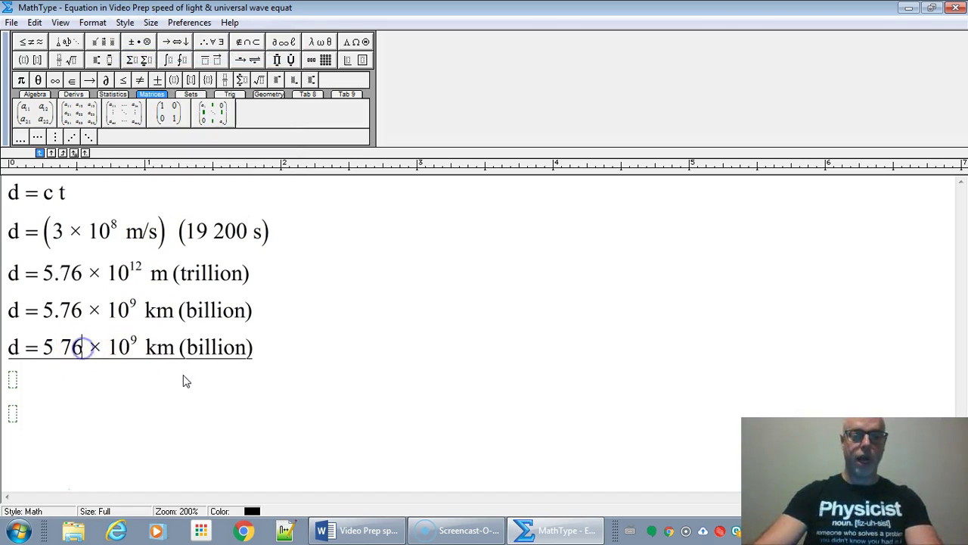
{"action": "type", "text": "0000"}
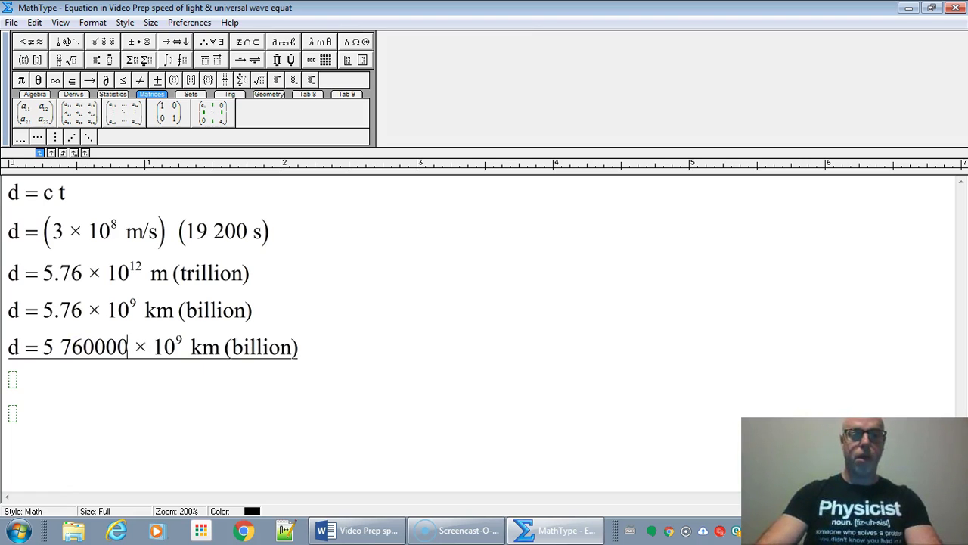
{"action": "key", "text": "Delete"}
{"action": "key", "text": "Delete"}
{"action": "key", "text": "Delete"}
{"action": "key", "text": "Delete"}
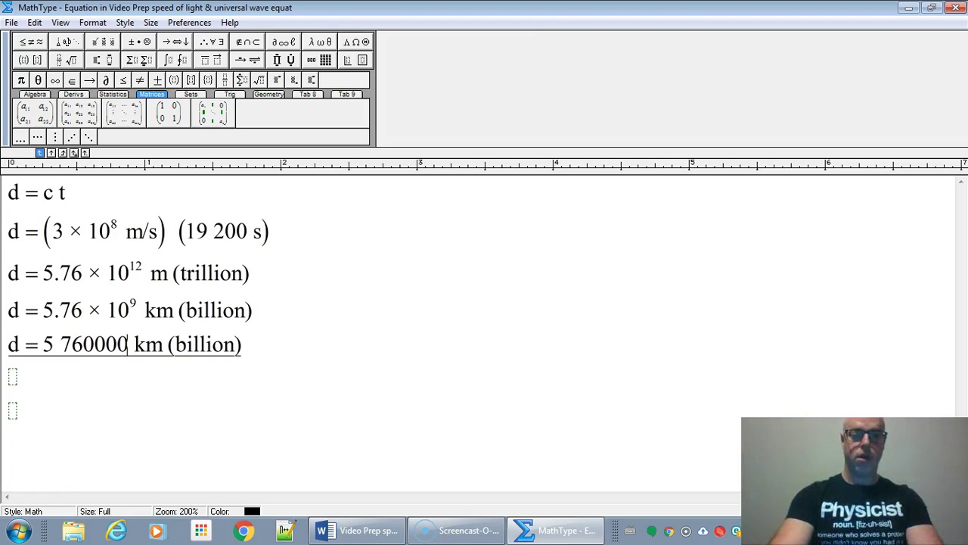
{"action": "key", "text": "shift+Left"}
{"action": "key", "text": "shift+Left"}
{"action": "key", "text": "shift+Left"}
{"action": "key", "text": "shift+Left"}
{"action": "key", "text": "shift+Left"}
{"action": "key", "text": "shift+Left"}
{"action": "key", "text": "shift+Left"}
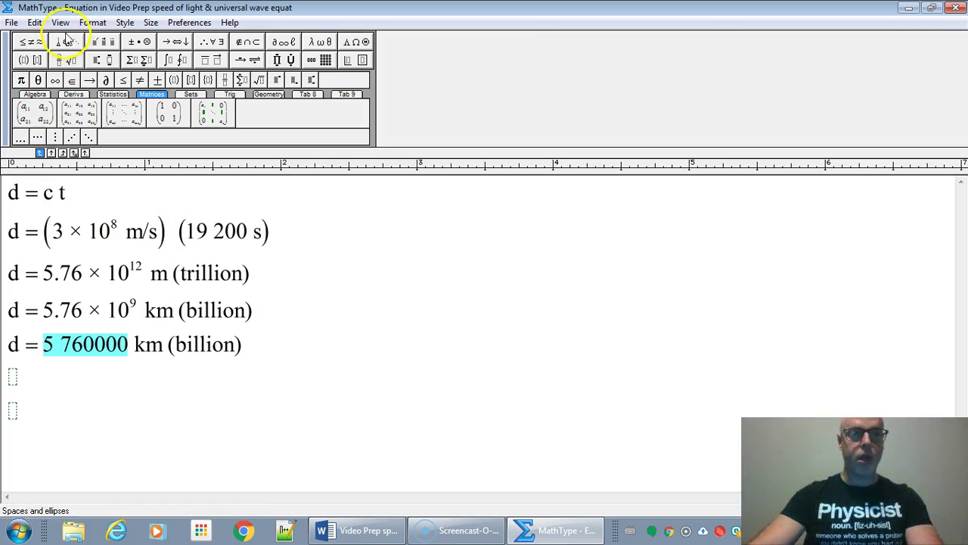
{"action": "left_click", "coordinate": [125, 22]}
{"action": "left_click", "coordinate": [147, 55]}
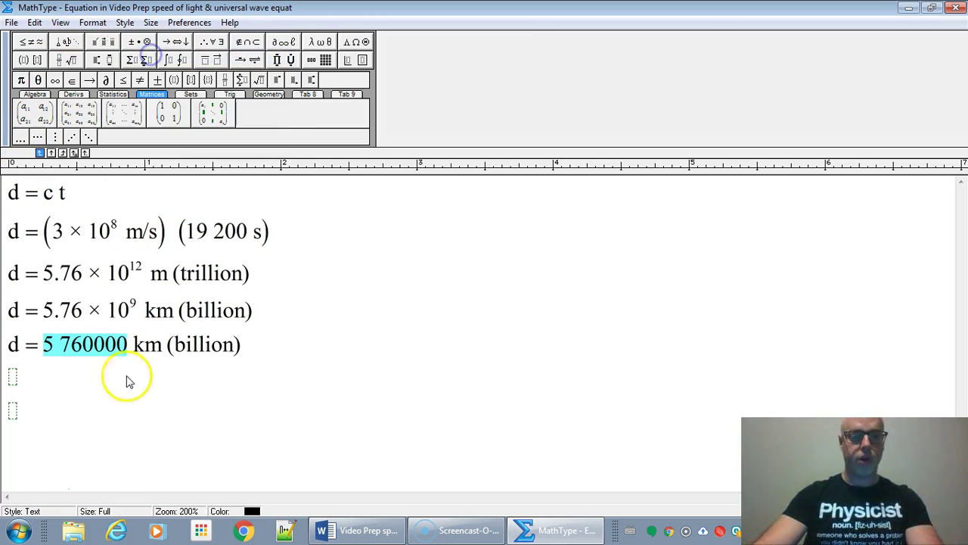
{"action": "left_click", "coordinate": [97, 348]}
{"action": "type", "text": "760"}
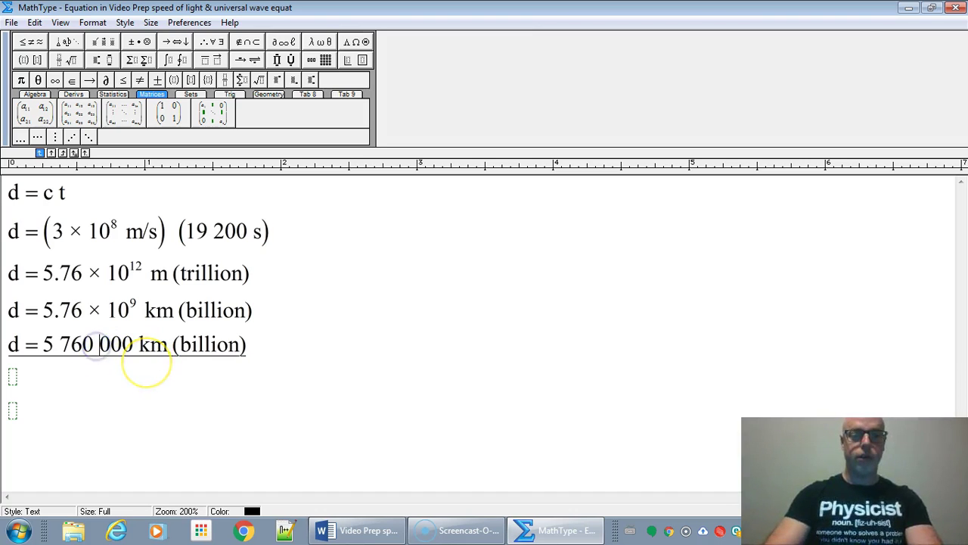
{"action": "type", "text": " 000"}
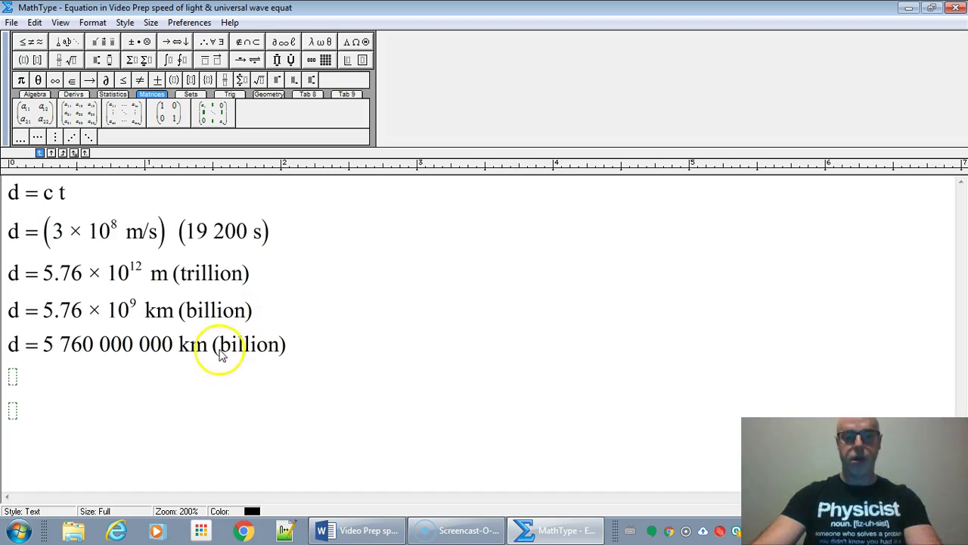
- Delete the (billion) note and the empty lines below the result
{"action": "left_click_drag", "start_coordinate": [215, 346], "coordinate": [314, 342]}
{"action": "key", "text": "Delete"}
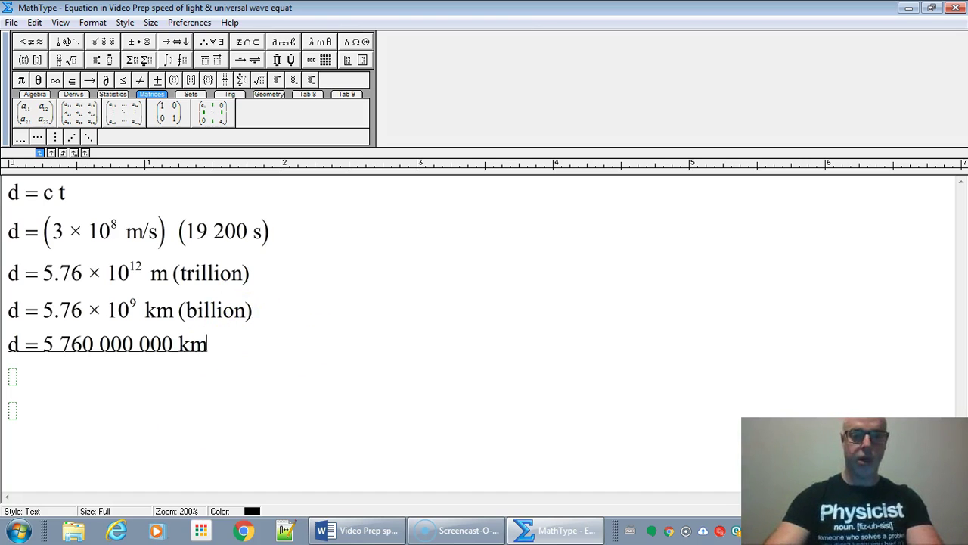
{"action": "left_click", "coordinate": [16, 410]}
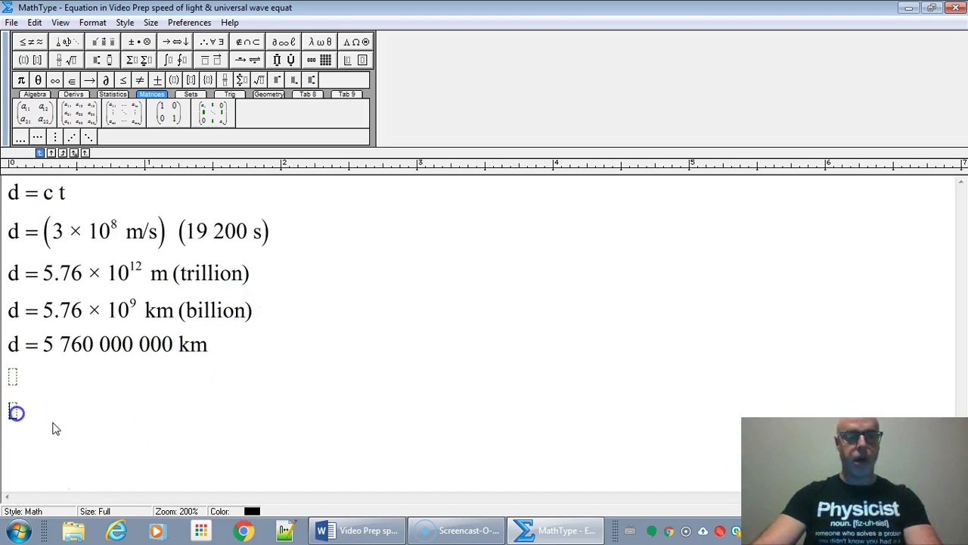
{"action": "key", "text": "BackSpace"}
{"action": "key", "text": "BackSpace"}
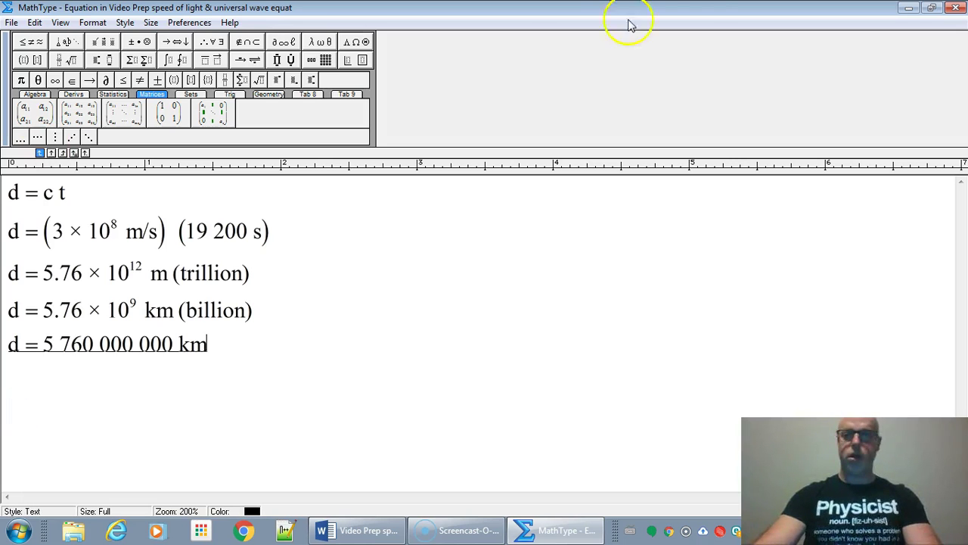
- Save the MathType changes into Word and resize both equation blocks
{"action": "left_click", "coordinate": [956, 7]}
{"action": "left_click", "coordinate": [432, 278]}
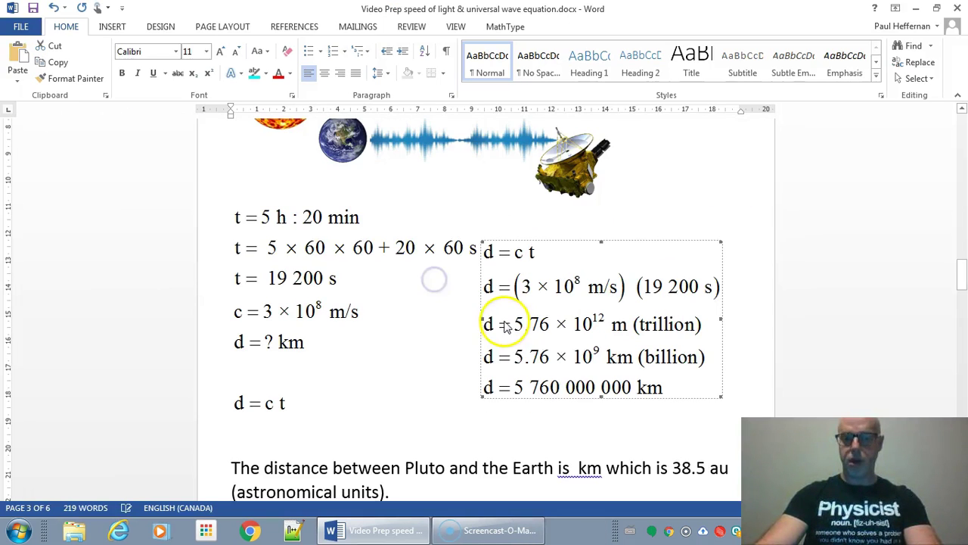
{"action": "left_click", "coordinate": [400, 287]}
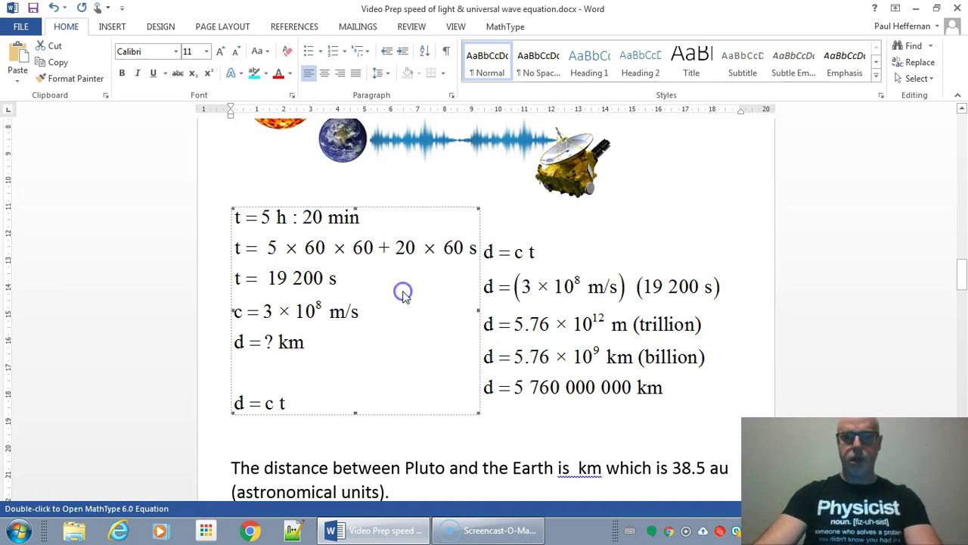
{"action": "left_click_drag", "start_coordinate": [478, 409], "coordinate": [470, 373]}
{"action": "left_click", "coordinate": [502, 382]}
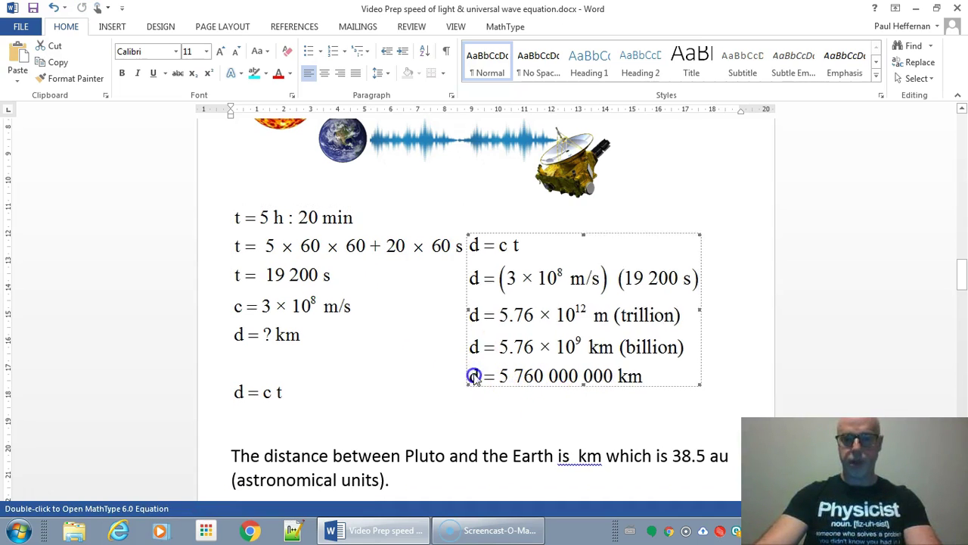
{"action": "left_click", "coordinate": [464, 311]}
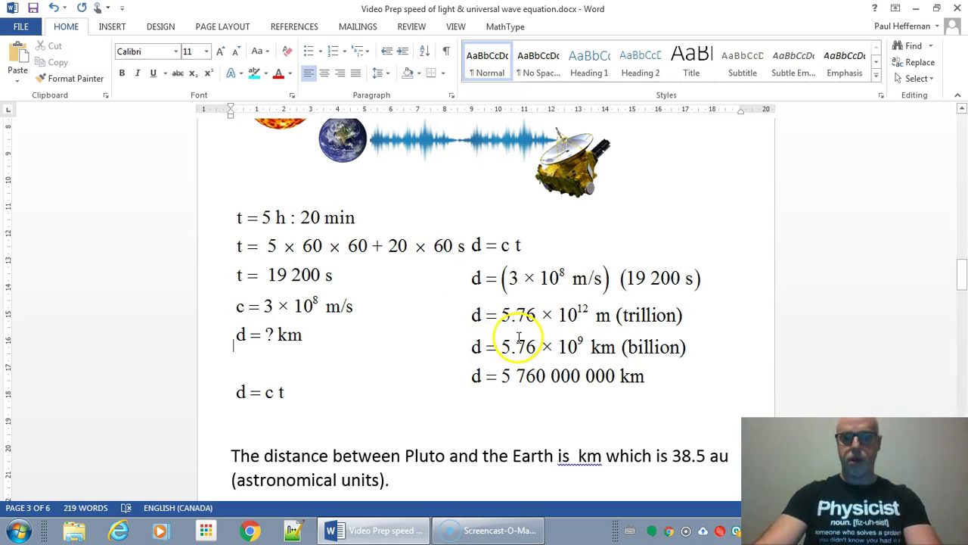
- Delete the repeated d = c t line from the left equation and save it
{"action": "double_click", "coordinate": [344, 319]}
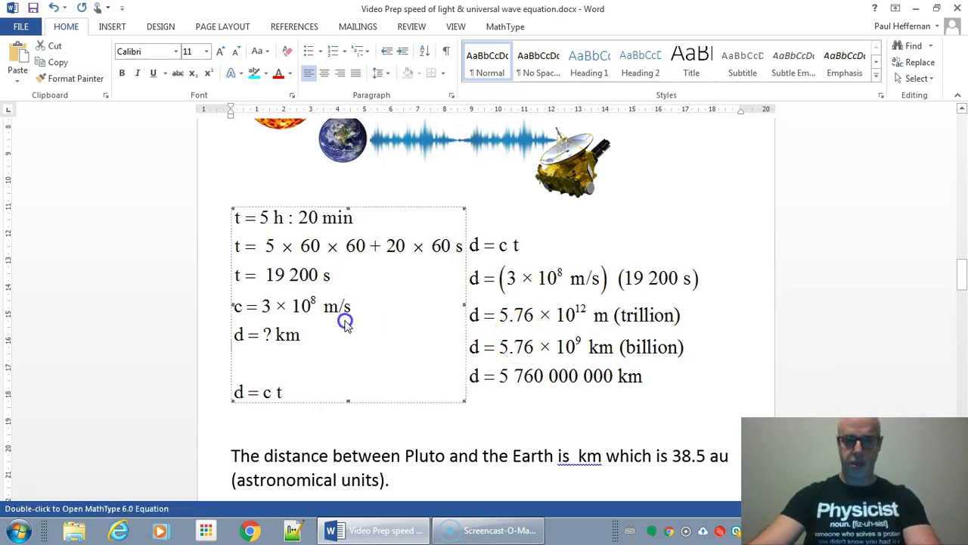
{"action": "left_click_drag", "start_coordinate": [75, 404], "coordinate": [6, 368]}
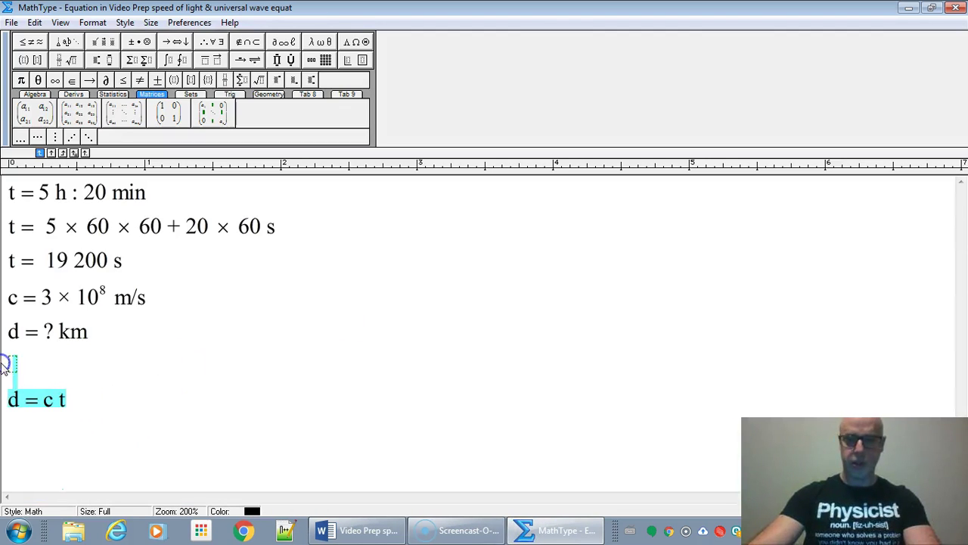
{"action": "key", "text": "Delete"}
{"action": "left_click", "coordinate": [959, 8]}
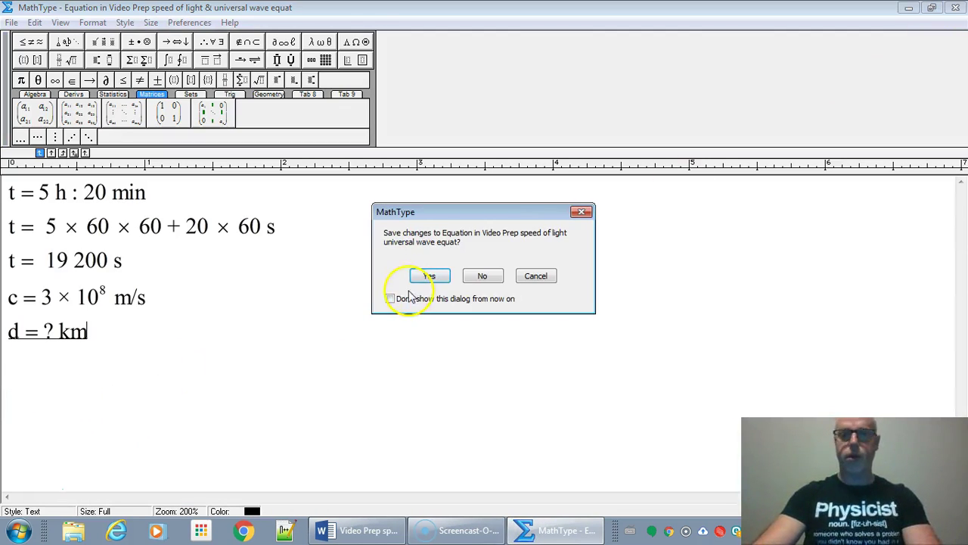
{"action": "left_click", "coordinate": [382, 276]}
- Insert '5.76 billion' between 'is' and 'km' in the Example 2 answer sentence
{"action": "left_click", "coordinate": [540, 322]}
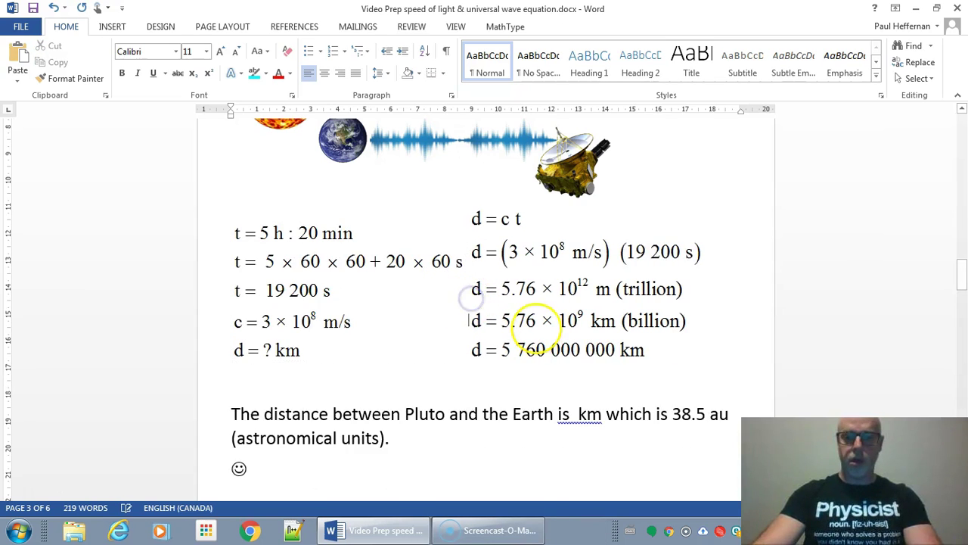
{"action": "left_click", "coordinate": [528, 340]}
{"action": "left_click", "coordinate": [432, 382]}
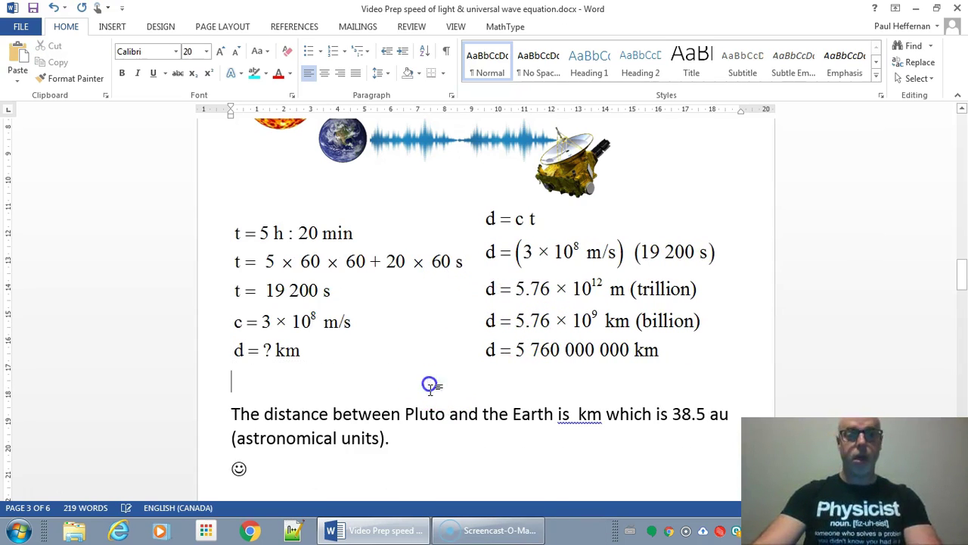
{"action": "left_click", "coordinate": [574, 414]}
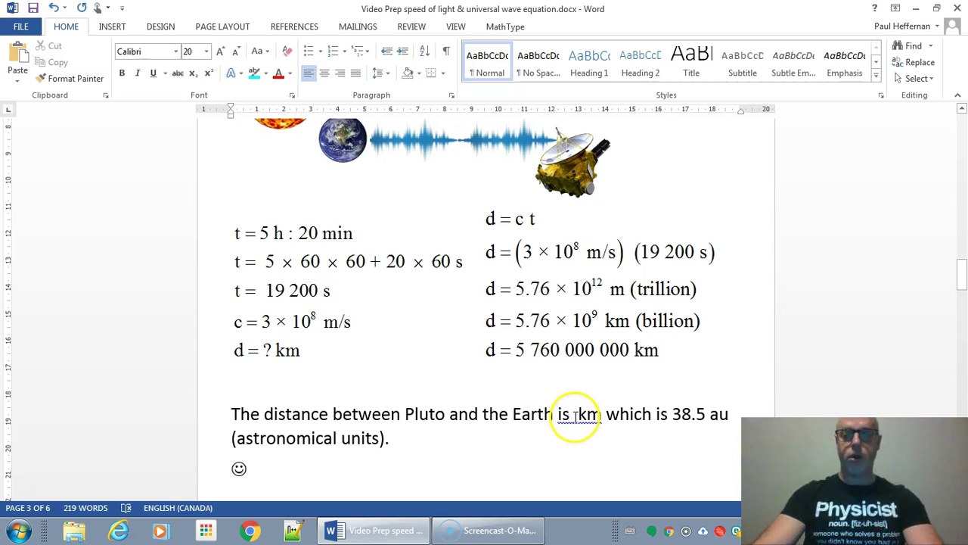
{"action": "type", "text": "576"}
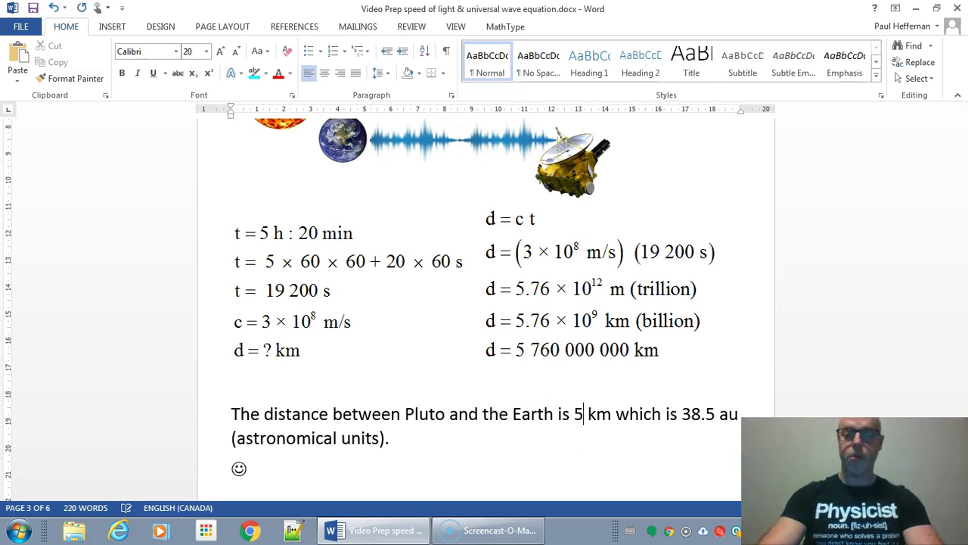
{"action": "key", "text": "BackSpace"}
{"action": "key", "text": "BackSpace"}
{"action": "type", "text": ".76 bill"}
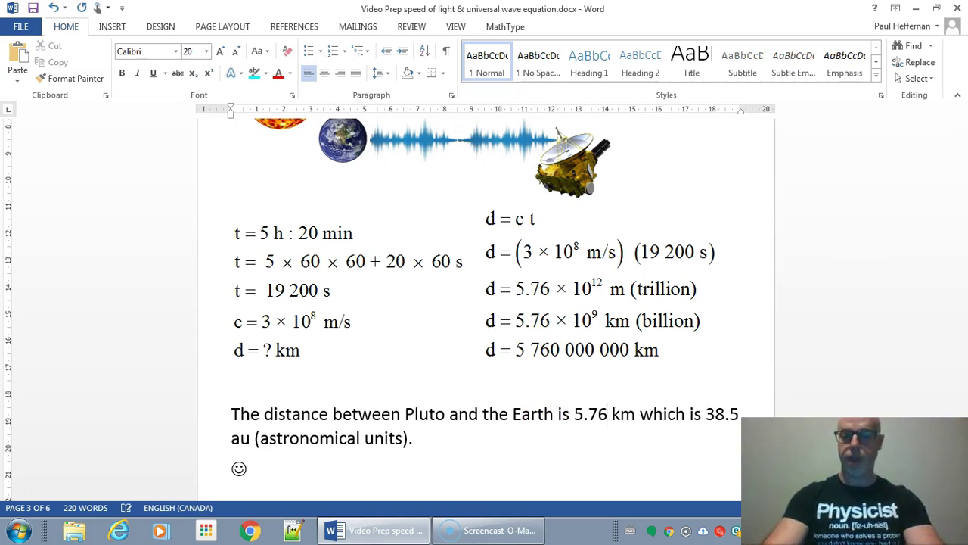
{"action": "type", "text": "ion"}
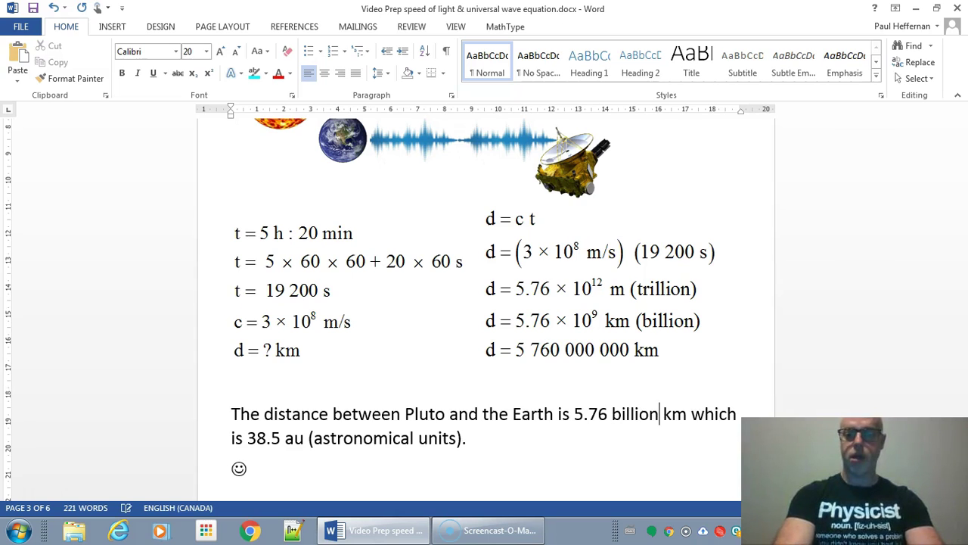
{"action": "left_click", "coordinate": [480, 447]}
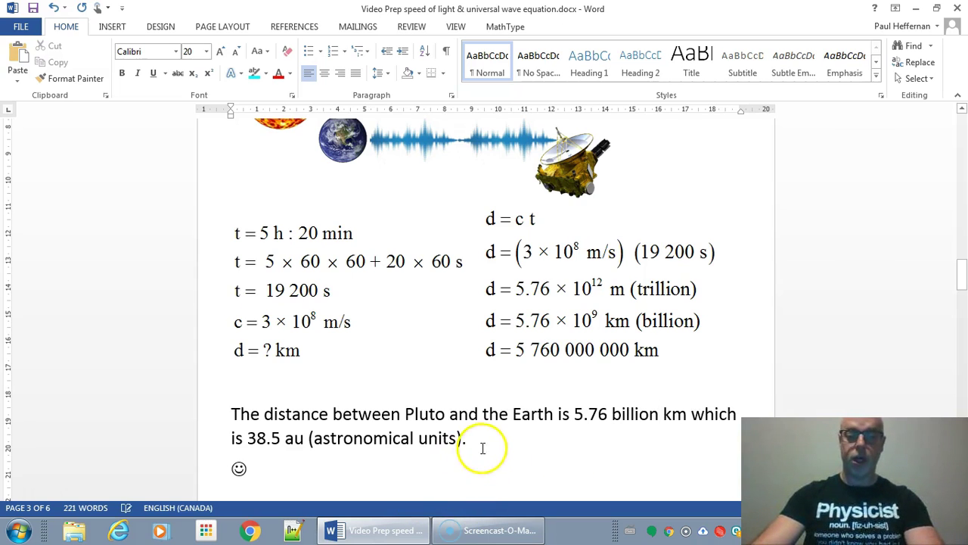
{"action": "left_click", "coordinate": [280, 440]}
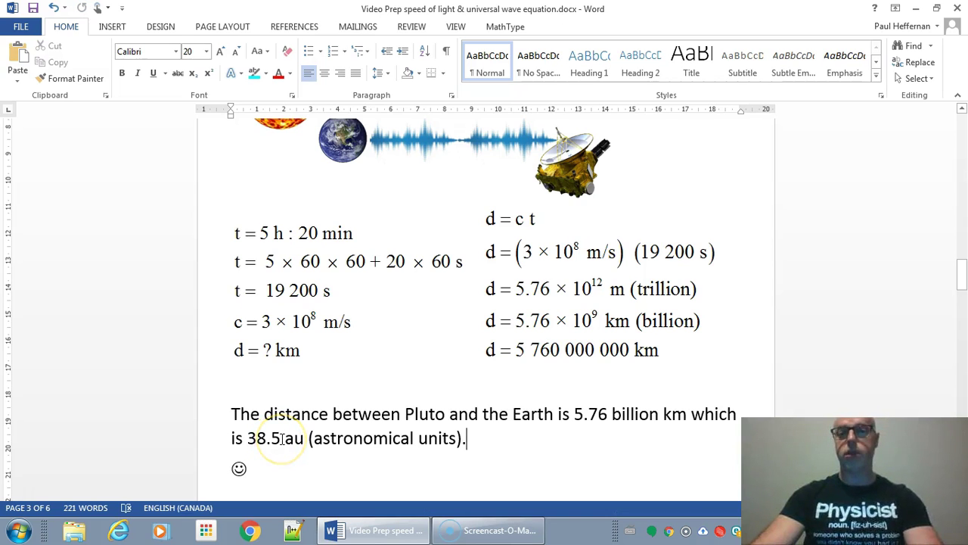
{"action": "left_click", "coordinate": [301, 439]}
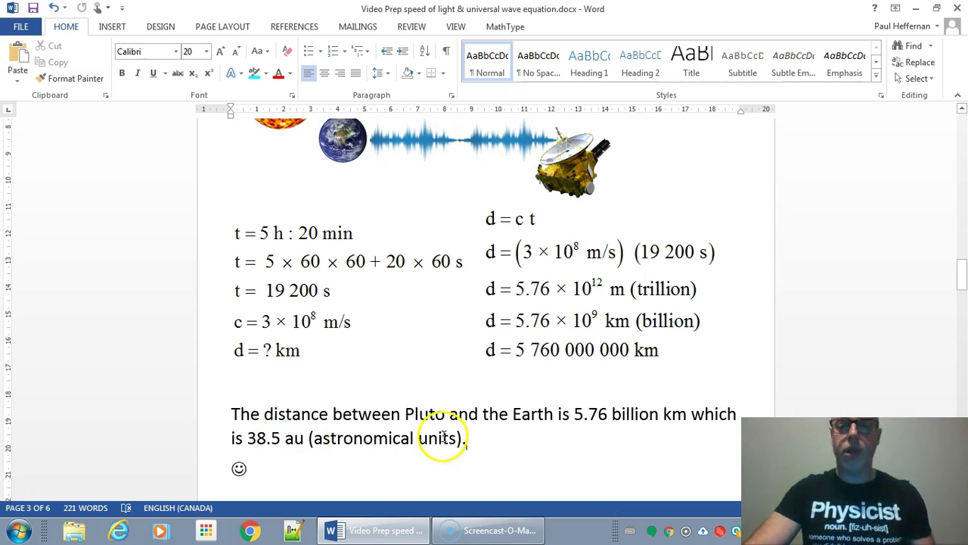
{"action": "left_click", "coordinate": [479, 436]}
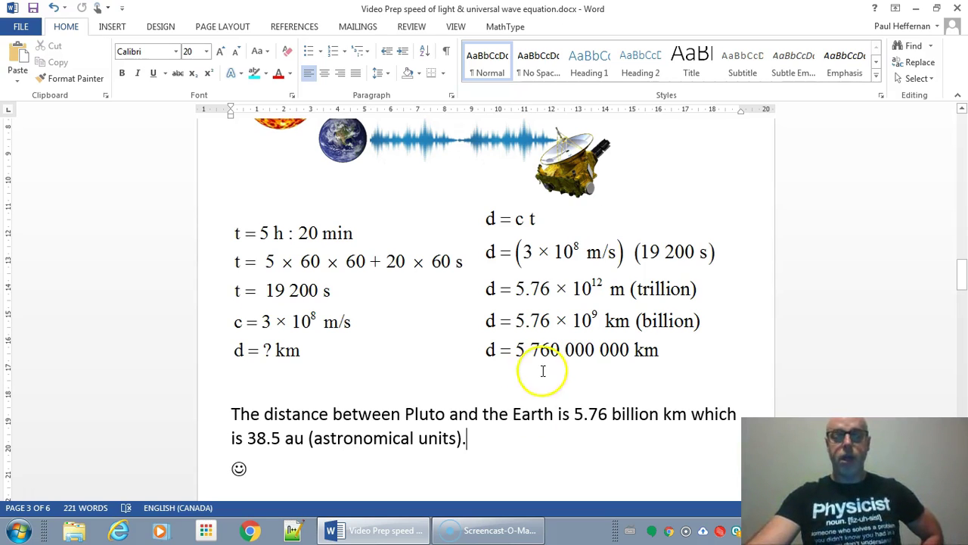
{"action": "scroll", "coordinate": [479, 374], "scroll_direction": "up", "scroll_amount": 2}
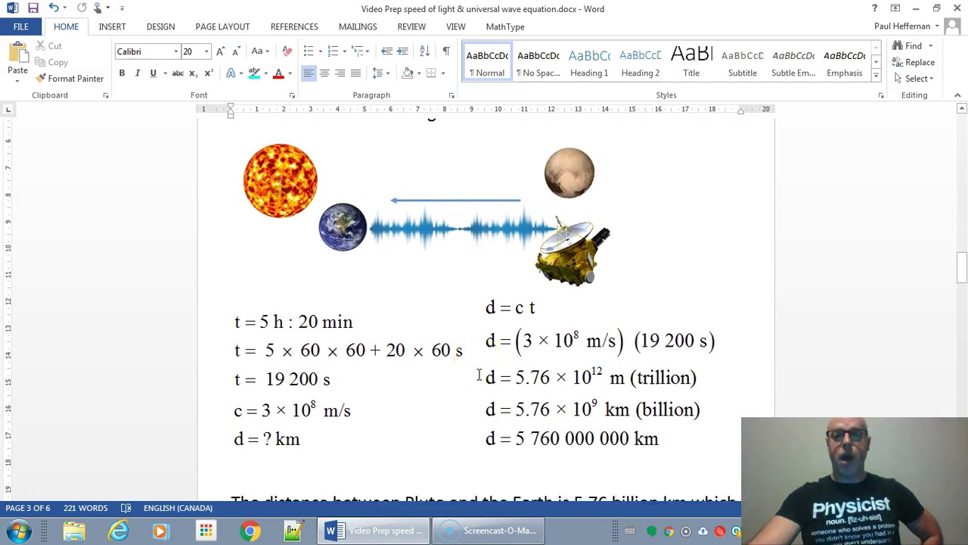
{"action": "scroll", "coordinate": [479, 373], "scroll_direction": "down", "scroll_amount": 1}
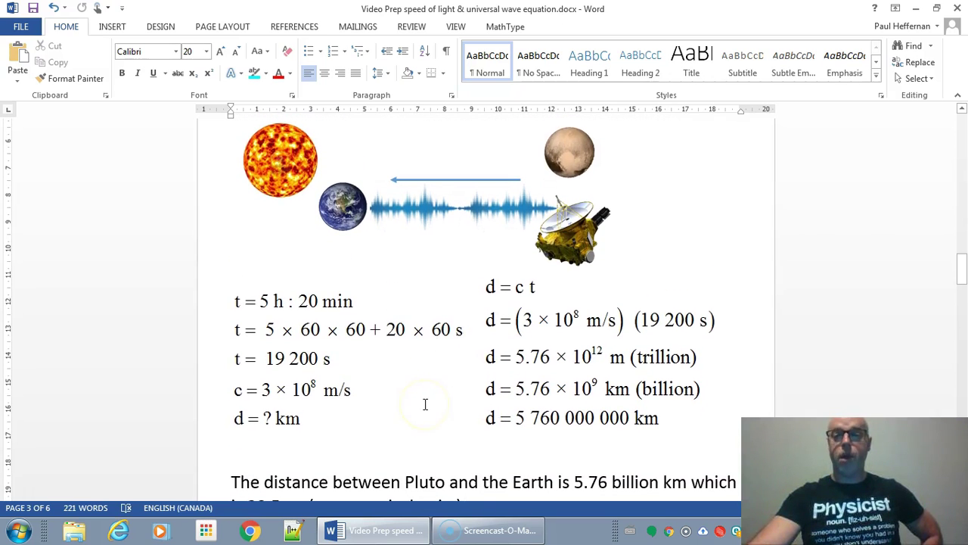